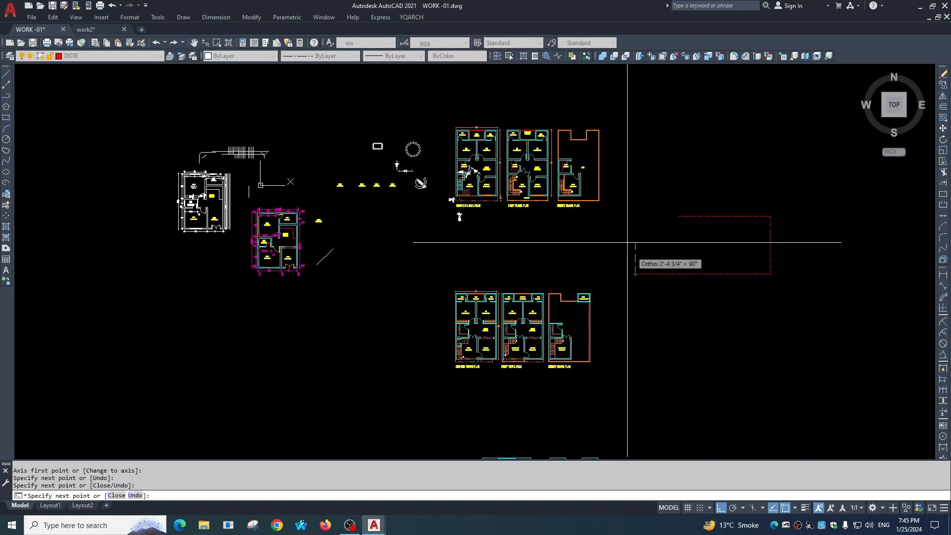
# End the current axis outline and draw a vertical axis line crossing its upper and lower sides near the left end.
pyautogui.press('Escape')
pyautogui.moveTo(687, 210); pyautogui.dragTo(423, 134, button='middle')
pyautogui.scroll(3, 423, 135)
pyautogui.press('space')
pyautogui.click(428, 307)
pyautogui.press('Escape')
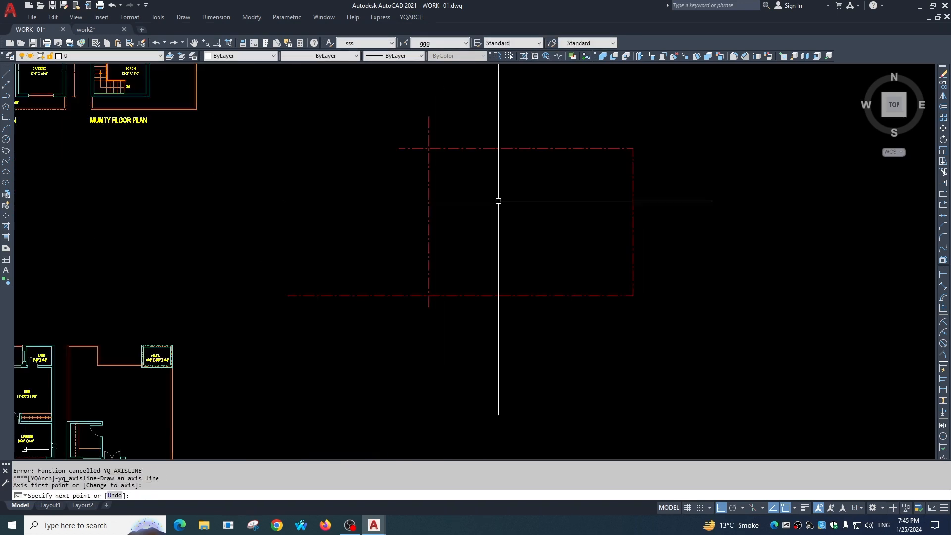
# Draw a horizontal axis line across the outline's middle and a second vertical axis line through its centre, extending past the lower side.
pyautogui.press('space')
pyautogui.click(388, 208)
pyautogui.click(685, 208)
pyautogui.press('Escape')
pyautogui.press('space')
pyautogui.click(525, 106)
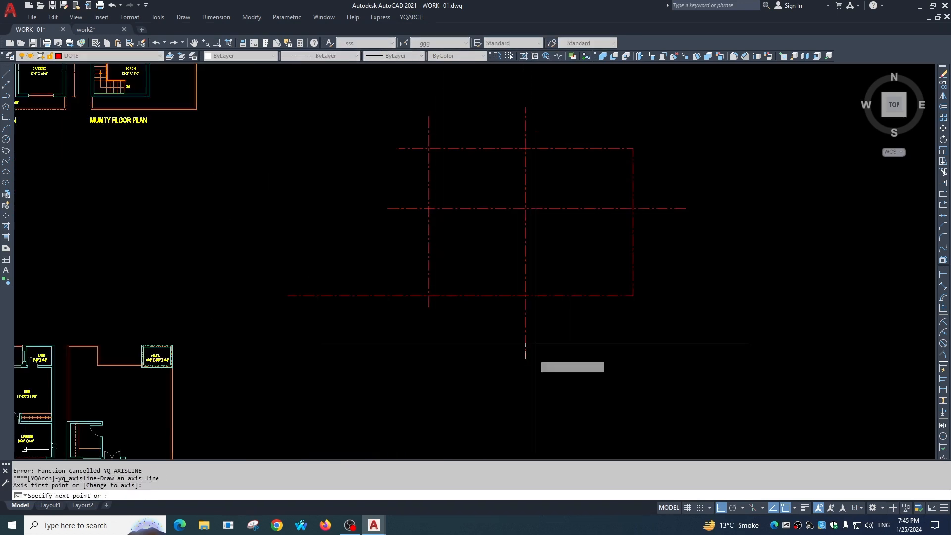
pyautogui.click(525, 359)
pyautogui.press('Escape')
# Create a grid axis 15 wide and 15 deep and place it between the two vertical axis lines, above the lower axis line.
pyautogui.click(412, 17)
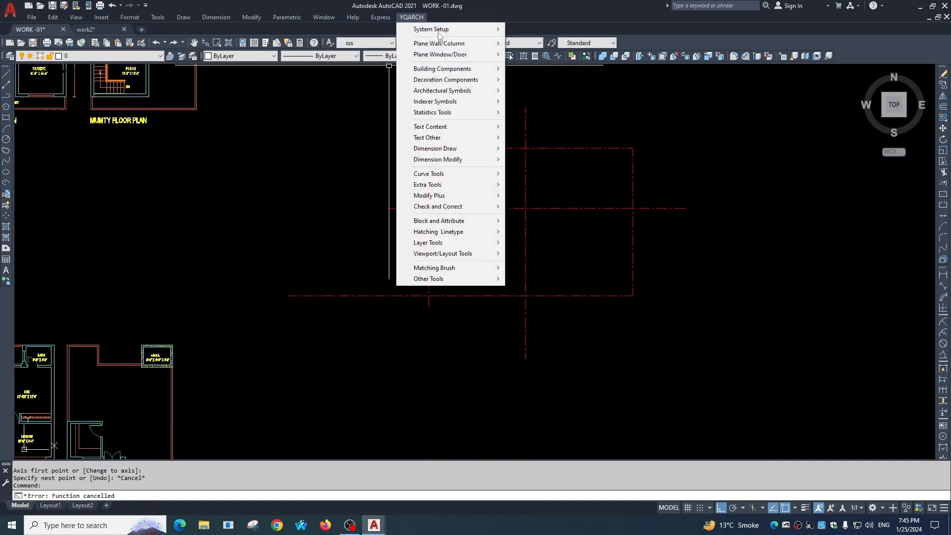
pyautogui.moveTo(459, 45)
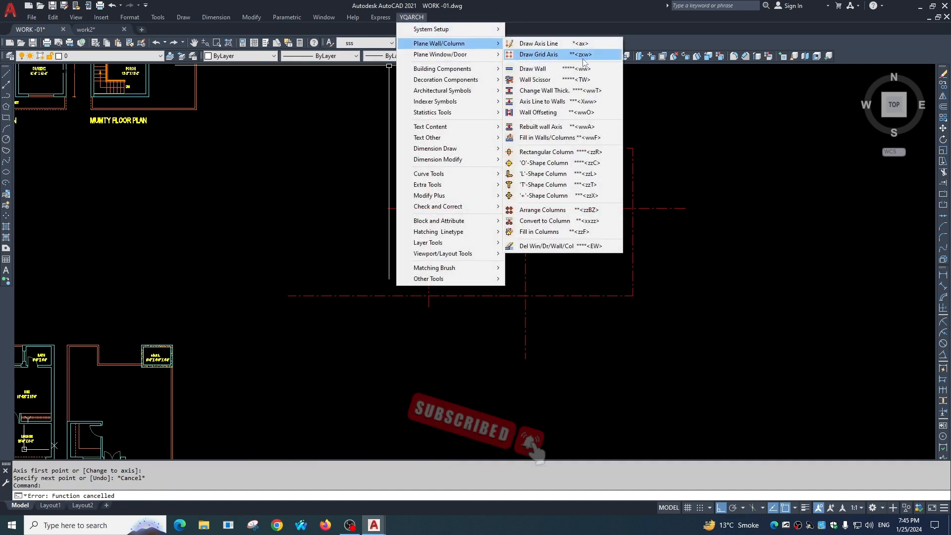
pyautogui.click(541, 57)
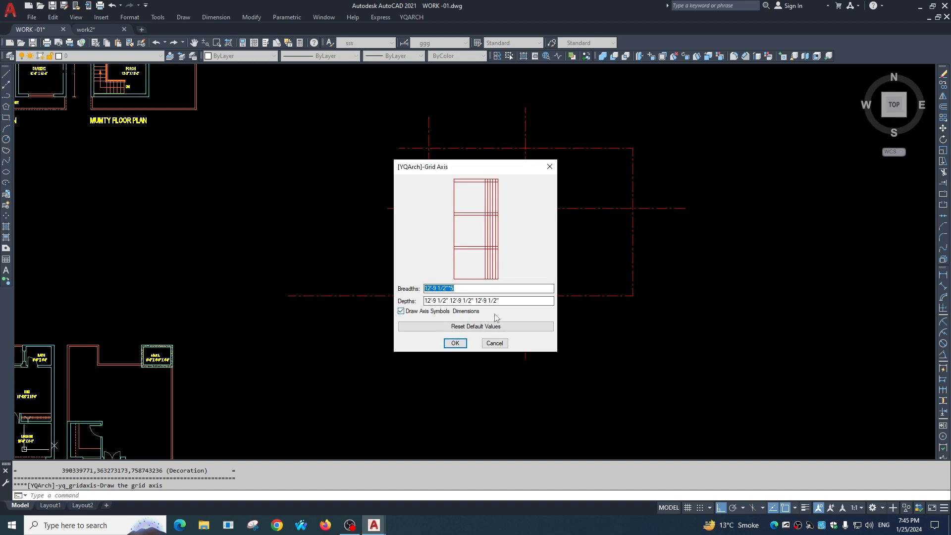
pyautogui.write('15')
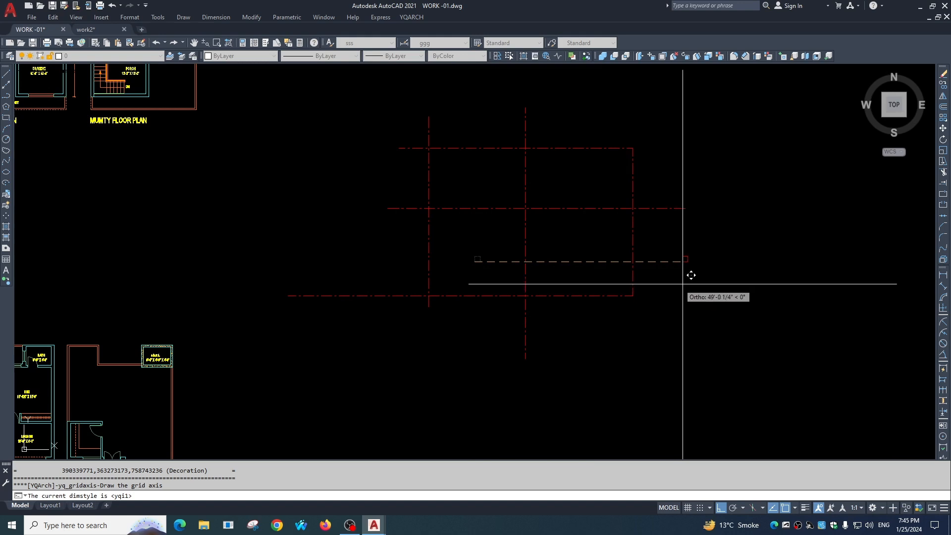
pyautogui.scroll(6, 487, 276)
pyautogui.click(496, 287)
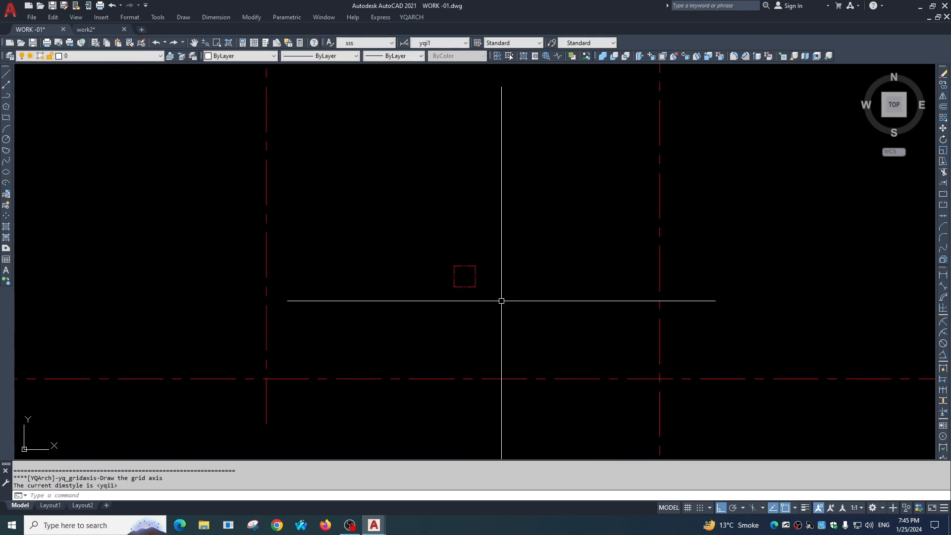
pyautogui.scroll(-4, 519, 298)
pyautogui.scroll(-2, 501, 293)
pyautogui.press('Escape')
# Add a linear dimension above the small grid square for its width.
pyautogui.write('dli')
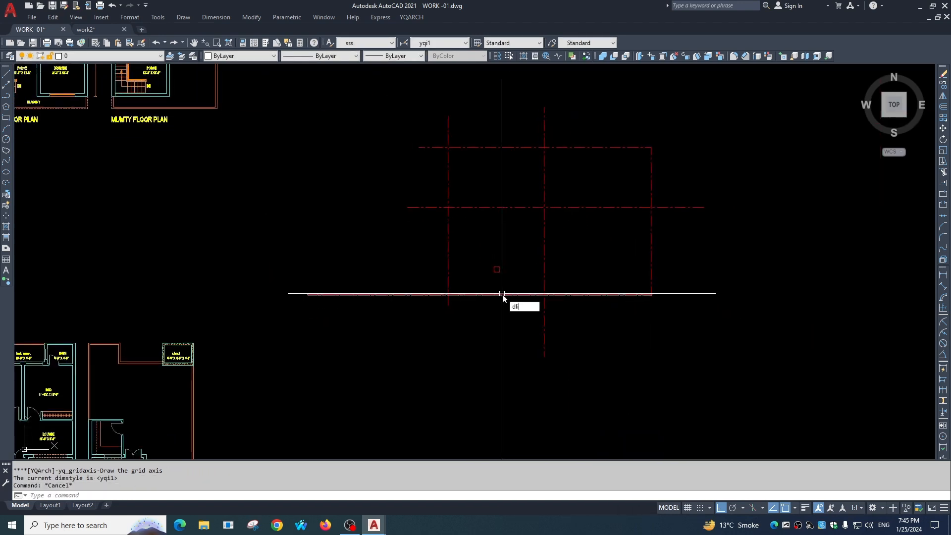
pyautogui.press('Return')
pyautogui.press('Return')
pyautogui.scroll(4, 499, 283)
pyautogui.click(486, 244)
pyautogui.click(486, 242)
pyautogui.click(487, 232)
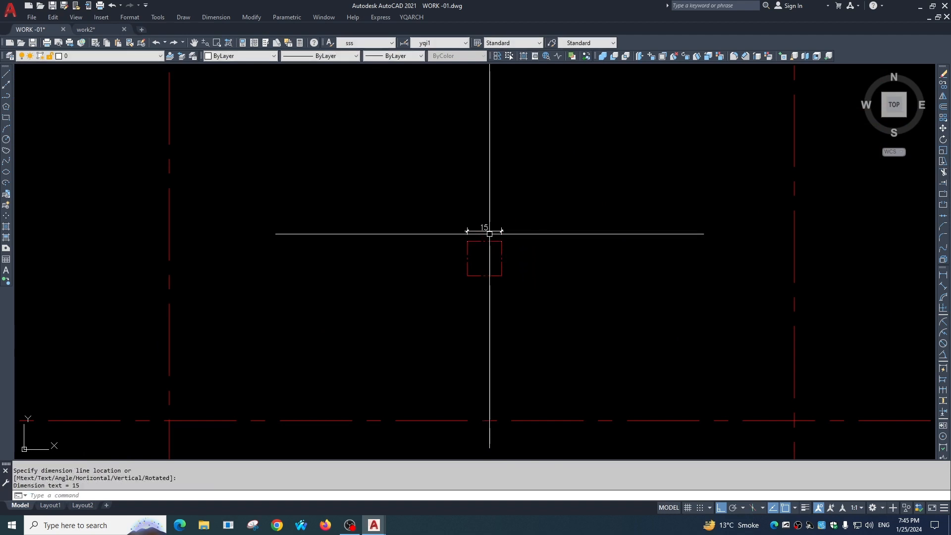
pyautogui.scroll(8, 490, 233)
pyautogui.scroll(-5, 520, 291)
# Add a linear dimension to the right of the small grid square for its height.
pyautogui.press('Return')
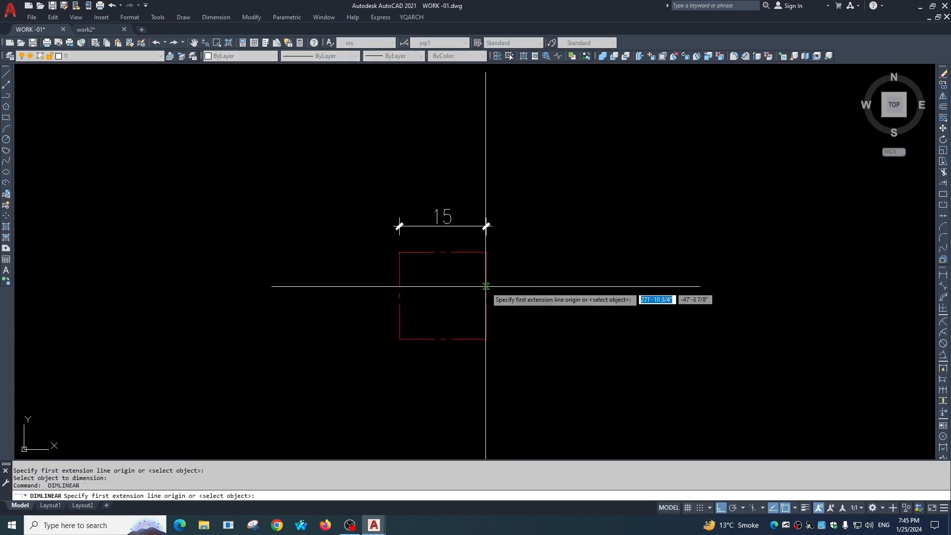
pyautogui.press('Return')
pyautogui.click(486, 287)
pyautogui.click(510, 286)
pyautogui.press('Escape')
pyautogui.scroll(4, 511, 315)
pyautogui.scroll(-6, 510, 312)
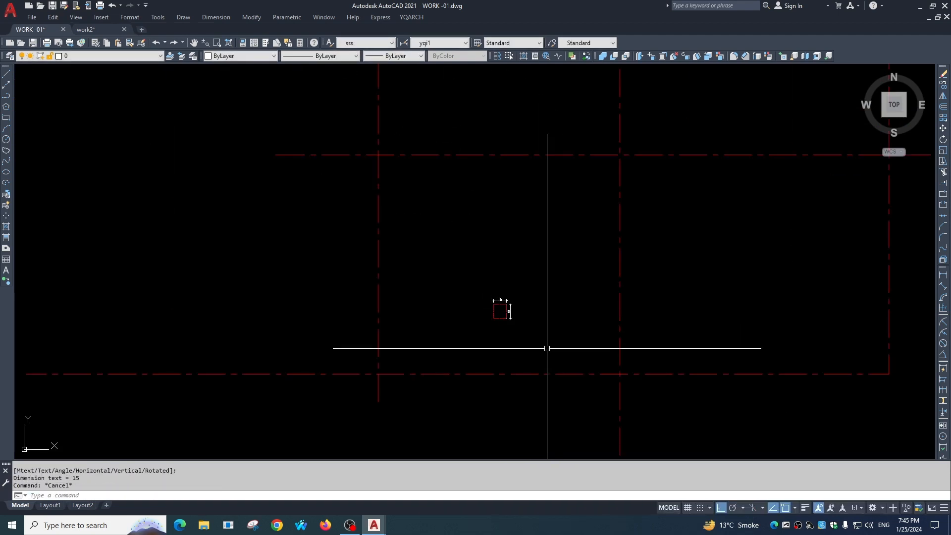
pyautogui.press('Escape')
pyautogui.scroll(3, 523, 325)
pyautogui.scroll(-1, 511, 270)
pyautogui.moveTo(524, 325); pyautogui.dragTo(502, 251, button='middle')
pyautogui.scroll(-1, 511, 278)
pyautogui.press('Return')
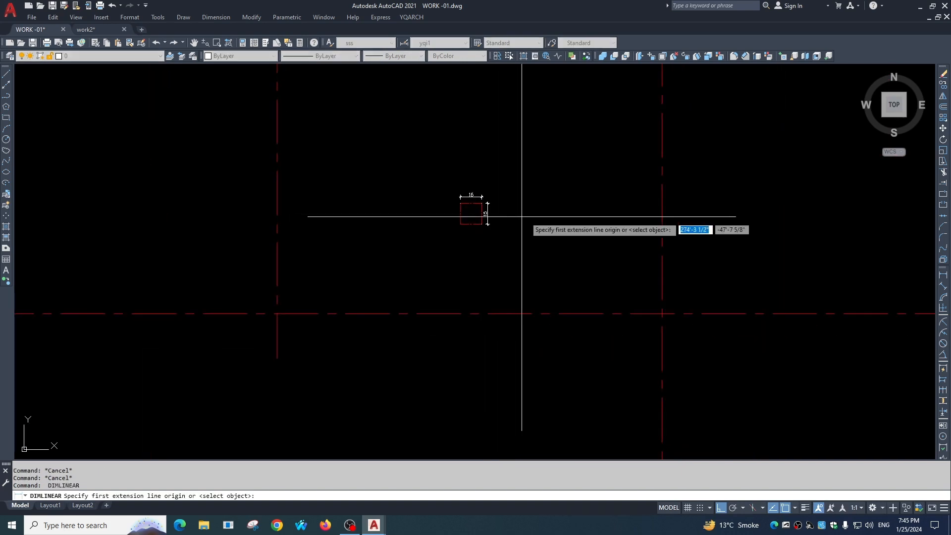
pyautogui.press('Escape')
pyautogui.click(411, 17)
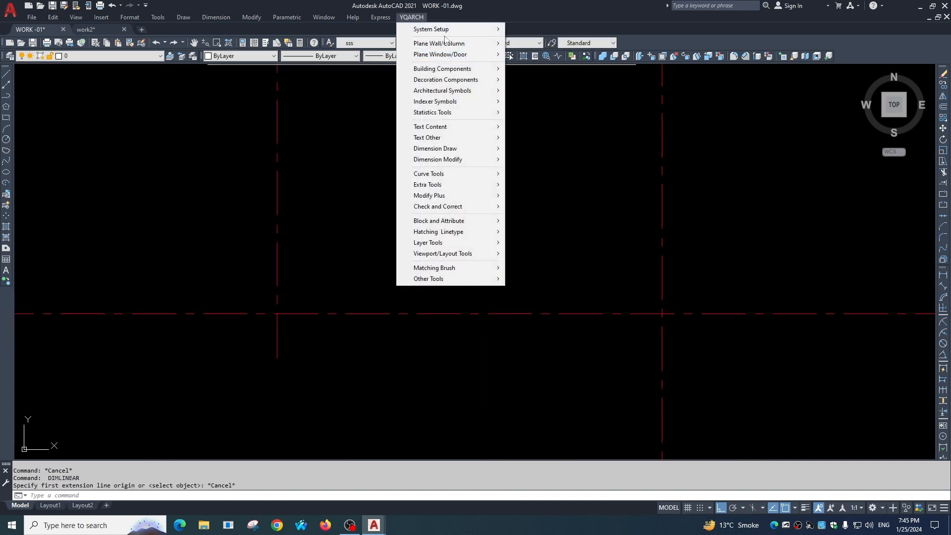
pyautogui.moveTo(446, 43)
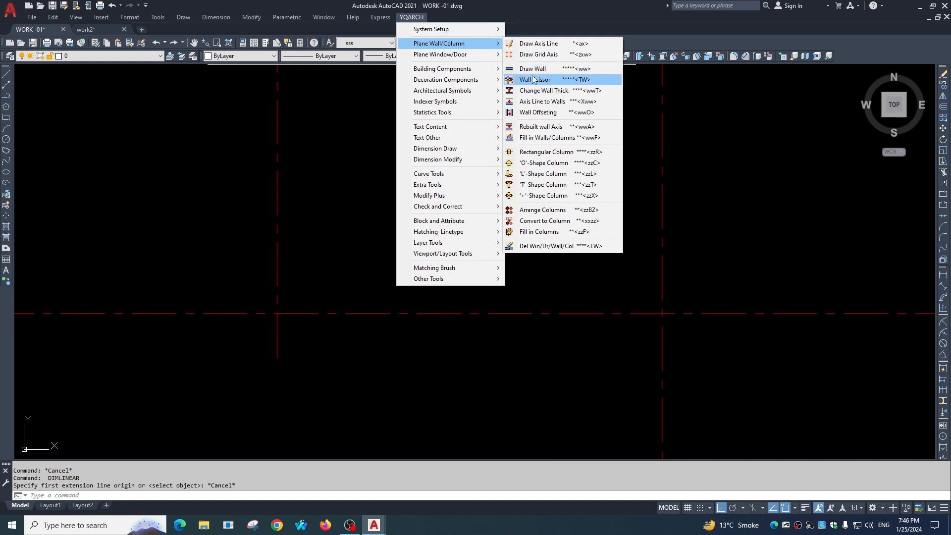
pyautogui.click(535, 80)
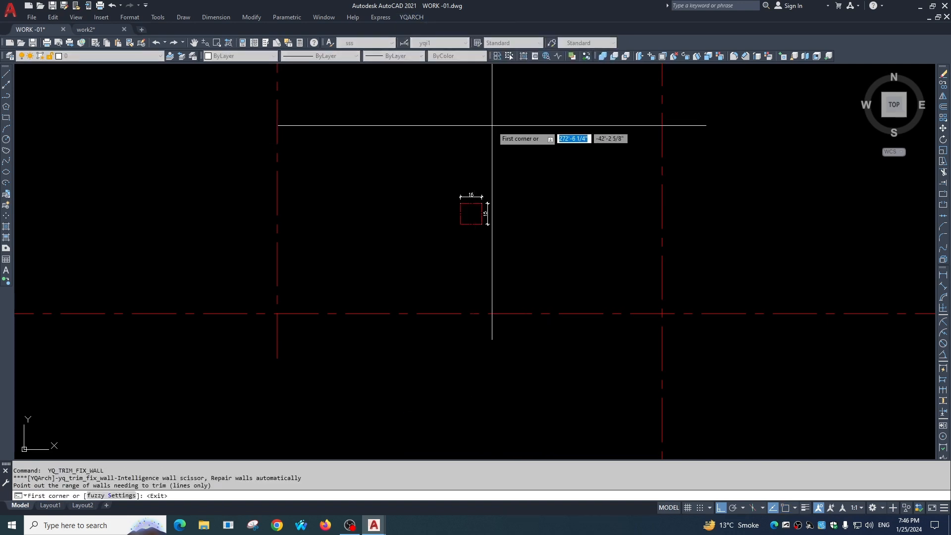
pyautogui.press('Escape')
# Start a Draw Wall run below the axis lines and set the wall thickness to 9.
pyautogui.click(411, 18)
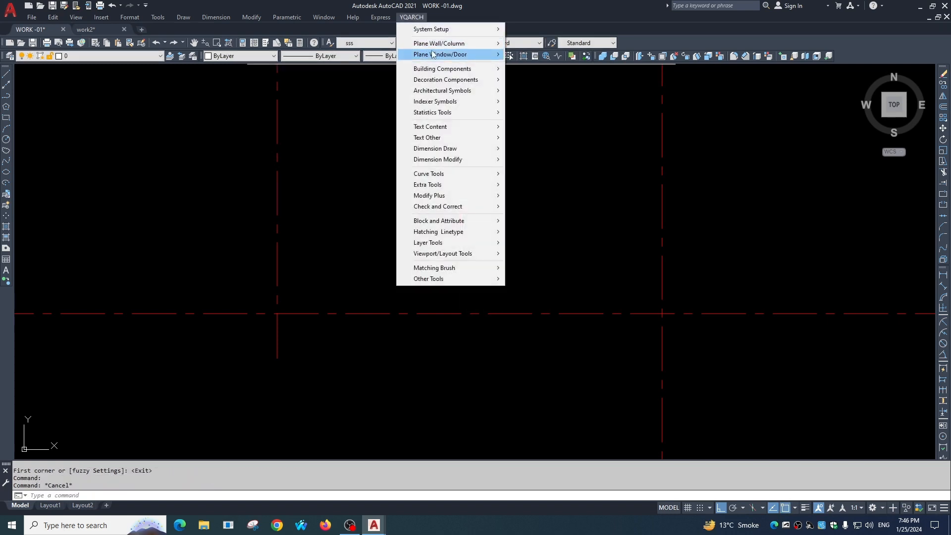
pyautogui.click(536, 69)
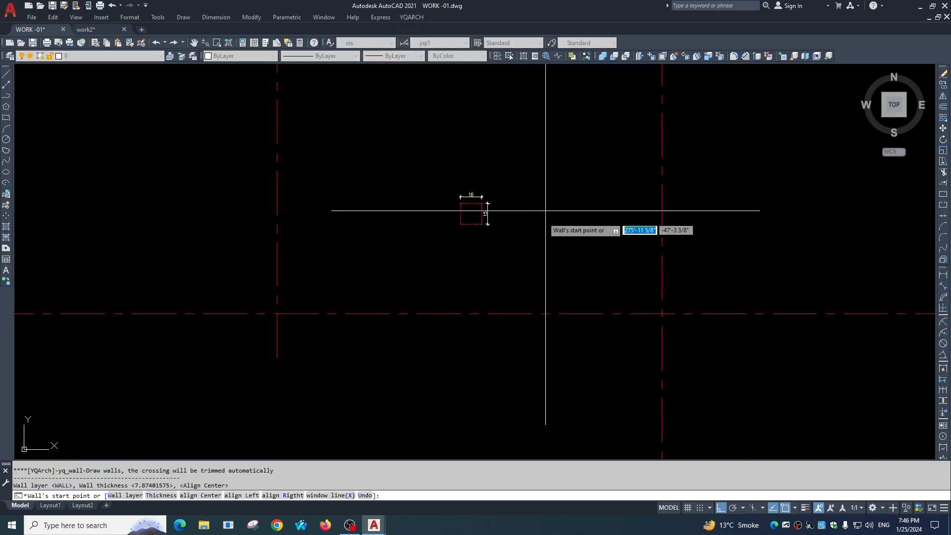
pyautogui.scroll(-3, 493, 201)
pyautogui.click(447, 297)
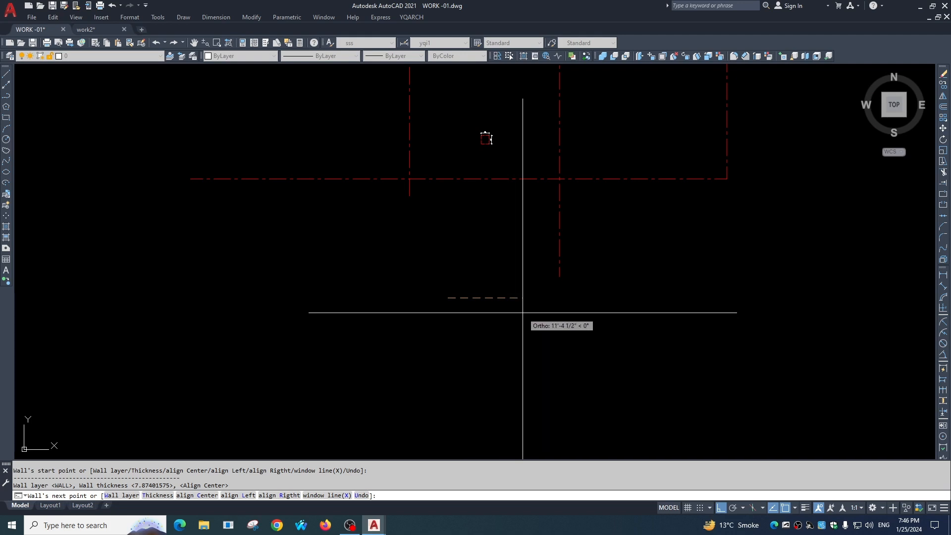
pyautogui.write('t')
pyautogui.press('Return')
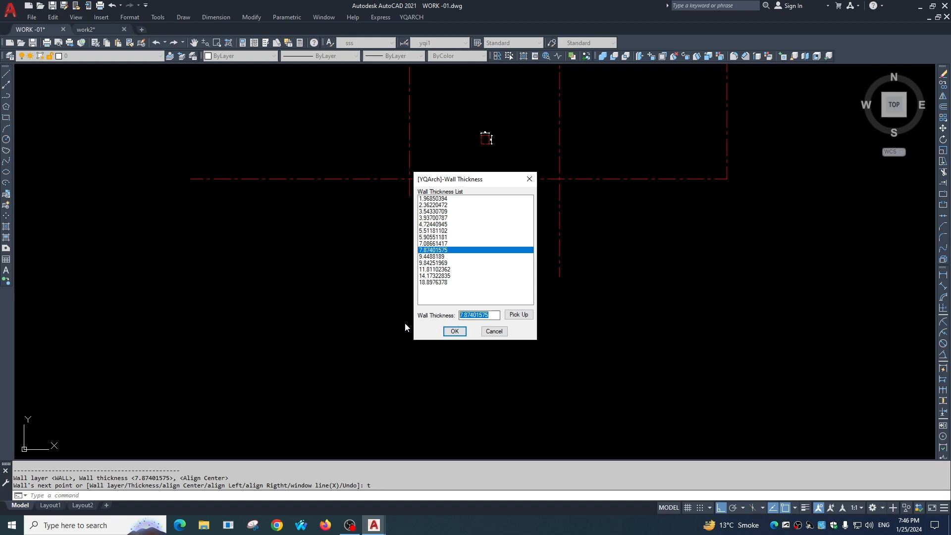
pyautogui.write('9')
pyautogui.click(450, 333)
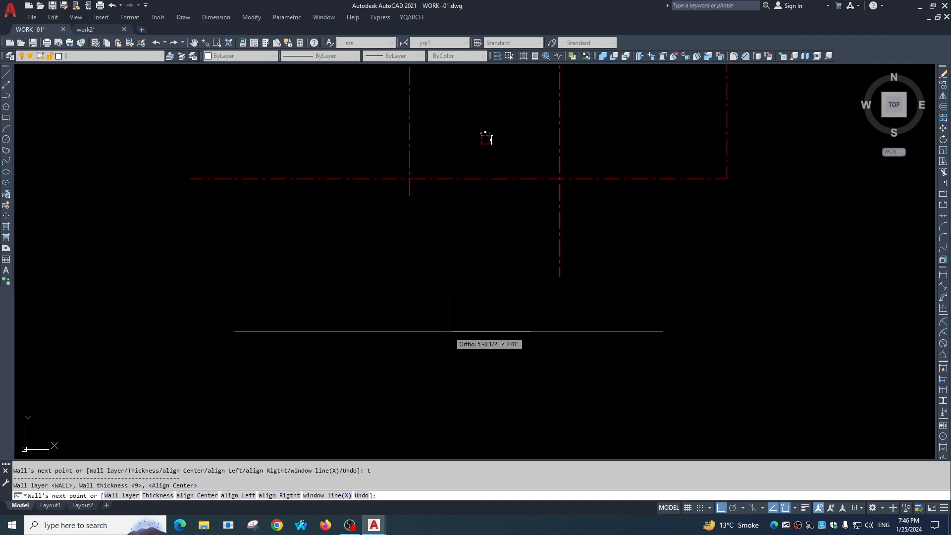
# Draw the wall as a stepped run of five segments going right, down, left, down and right.
pyautogui.scroll(3, 573, 299)
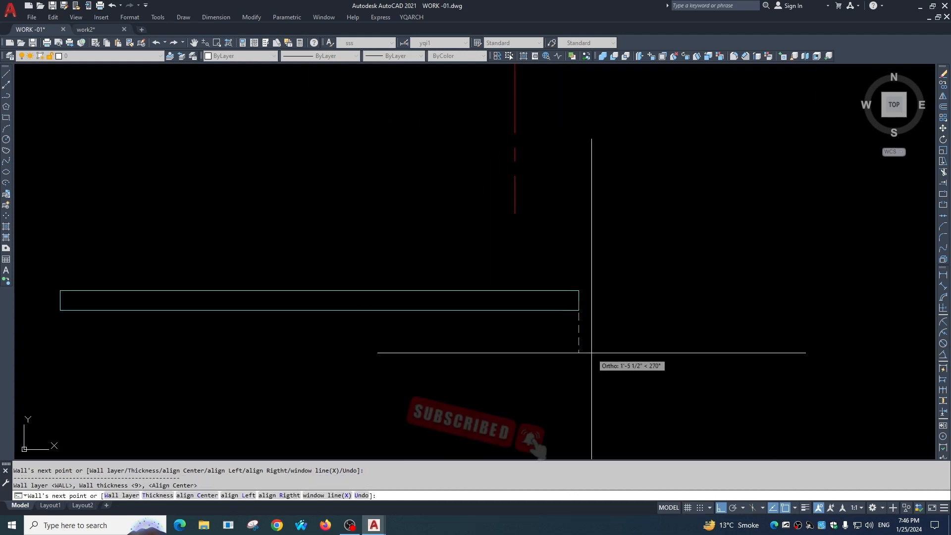
pyautogui.click(596, 367)
pyautogui.scroll(-1, 509, 221)
pyautogui.click(444, 367)
pyautogui.click(466, 403)
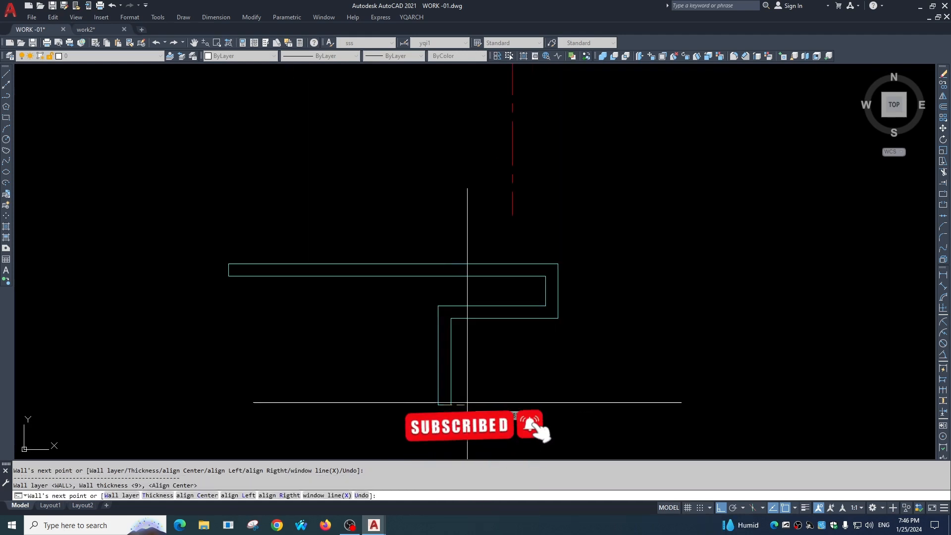
pyautogui.click(559, 393)
pyautogui.press('Escape')
# Measure the wall's thickness at its lower open end with a linear dimension.
pyautogui.scroll(-2, 558, 397)
pyautogui.moveTo(558, 396); pyautogui.dragTo(552, 345, button='middle')
pyautogui.press('Escape')
pyautogui.write('dli')
pyautogui.press('Return')
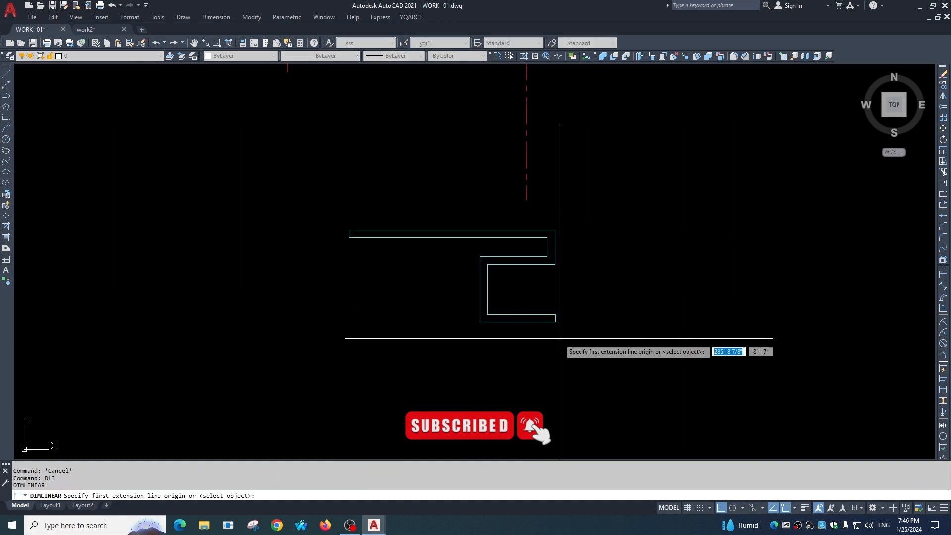
pyautogui.scroll(2, 559, 331)
pyautogui.press('Return')
pyautogui.click(553, 311)
pyautogui.scroll(1, 583, 313)
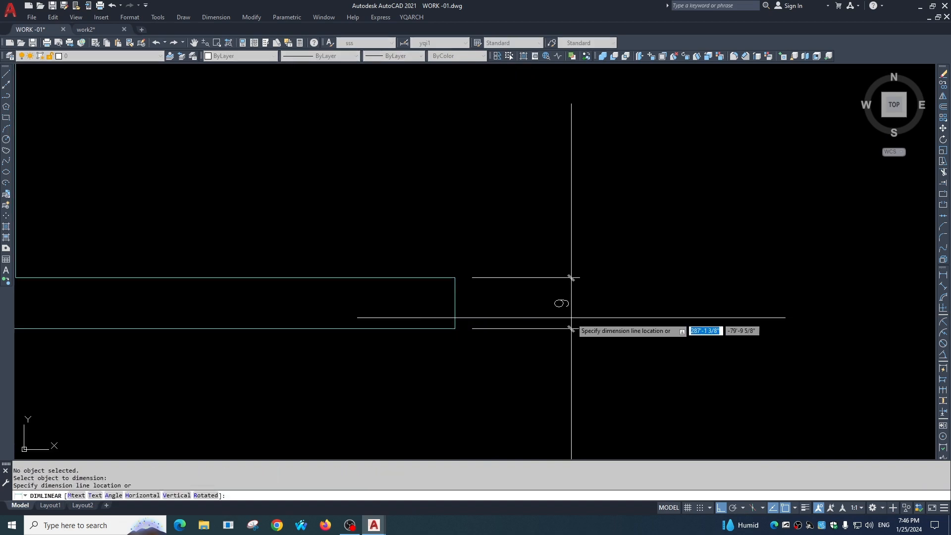
pyautogui.press('Escape')
# Start another wall below the stepped one with a 10' horizontal segment going right.
pyautogui.scroll(-3, 545, 297)
pyautogui.write('w')
pyautogui.press('Return')
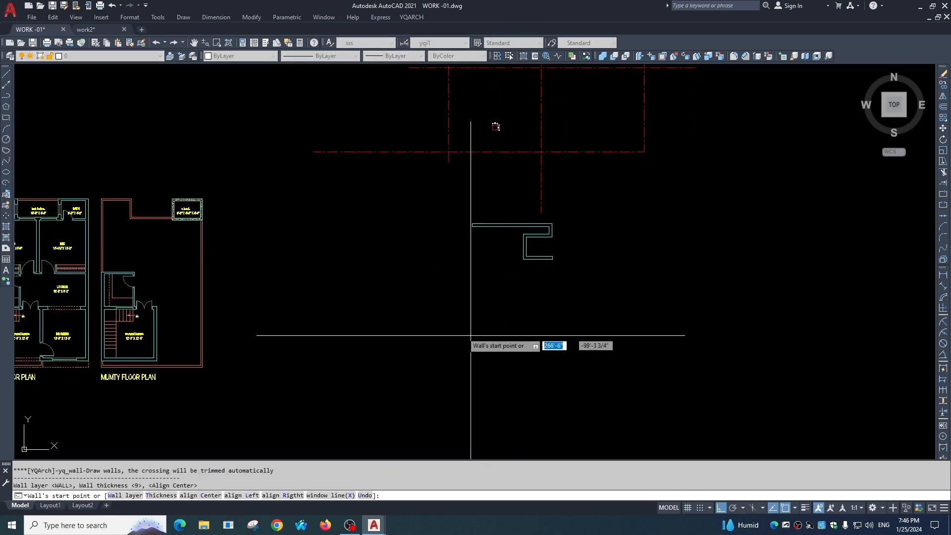
pyautogui.click(414, 313)
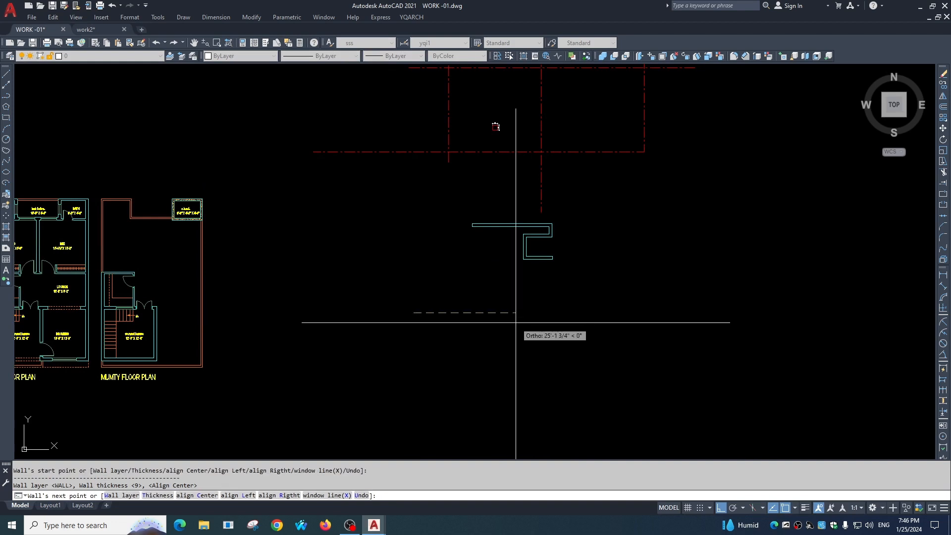
pyautogui.press('Return')
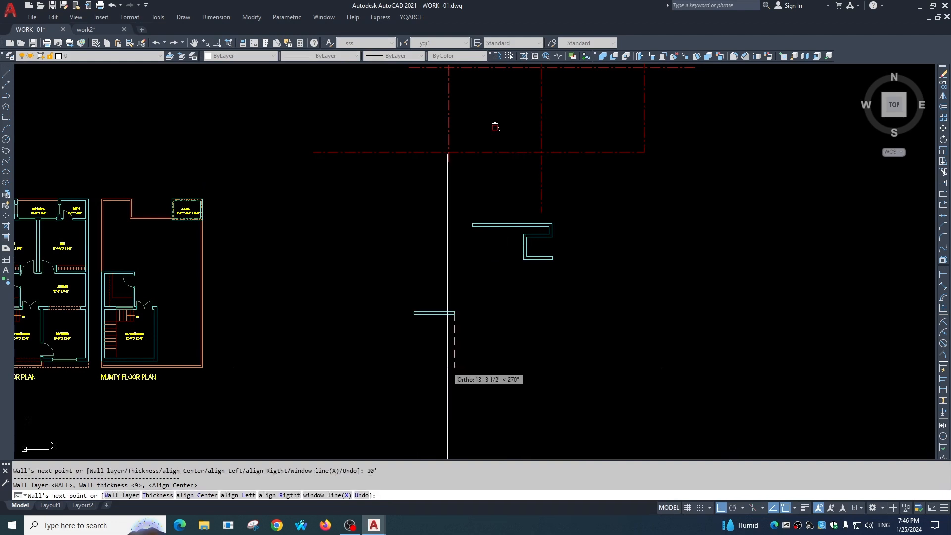
# Try a 21' downward wall segment from the end of the 10' segment, then undo it.
pyautogui.write("21'")
pyautogui.press('Return')
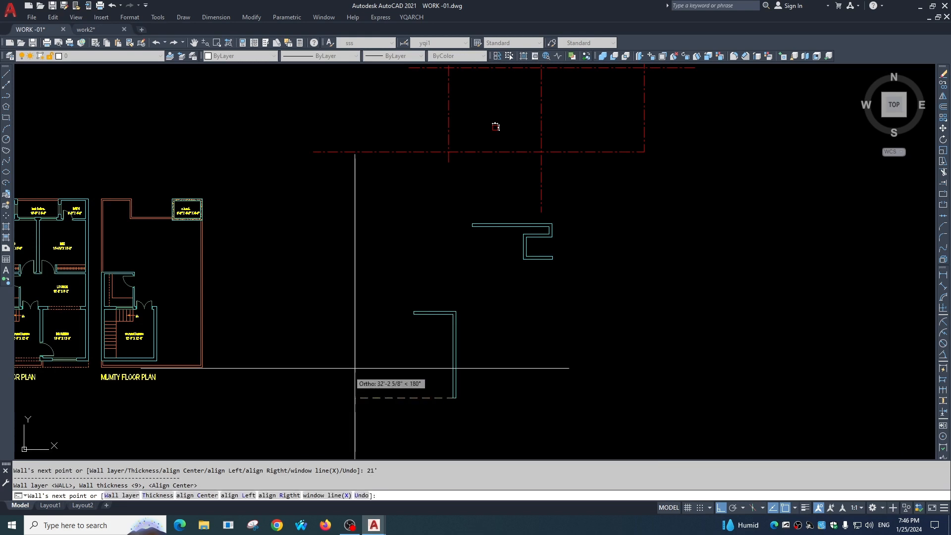
pyautogui.moveTo(406, 386); pyautogui.dragTo(446, 378, button='middle')
pyautogui.write('u')
pyautogui.press('Return')
# Draw a 12' downward wall segment from the end of the 10' segment and finish the wall.
pyautogui.write('12')
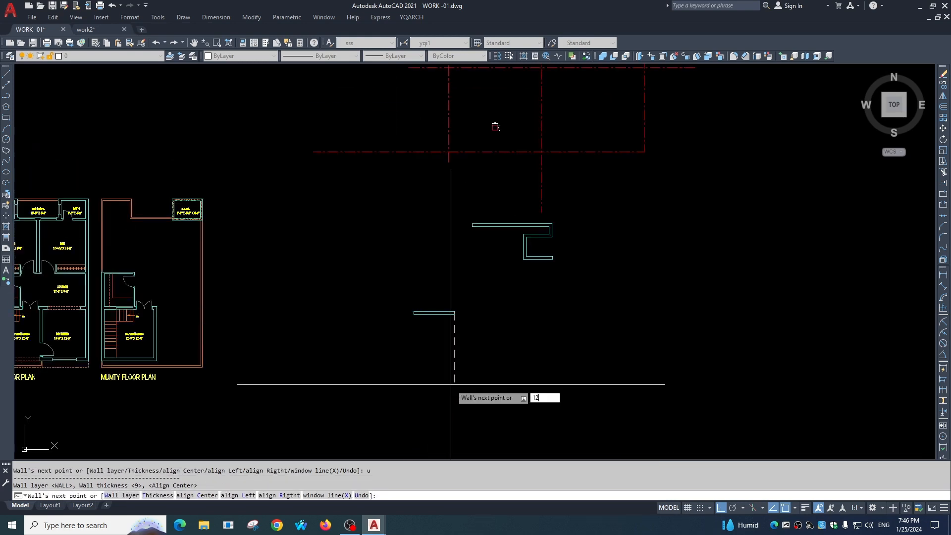
pyautogui.scroll(4, 406, 366)
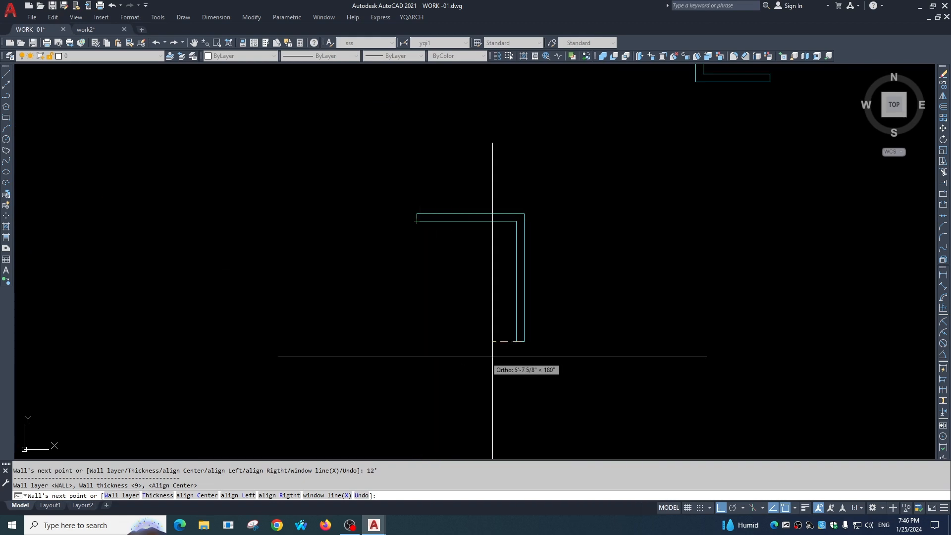
pyautogui.press('Escape')
pyautogui.click(412, 17)
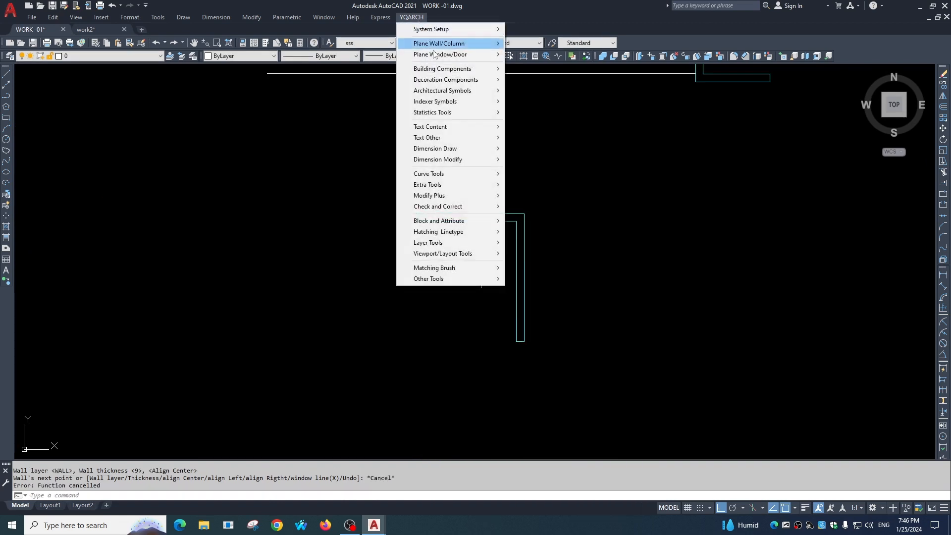
pyautogui.moveTo(448, 45)
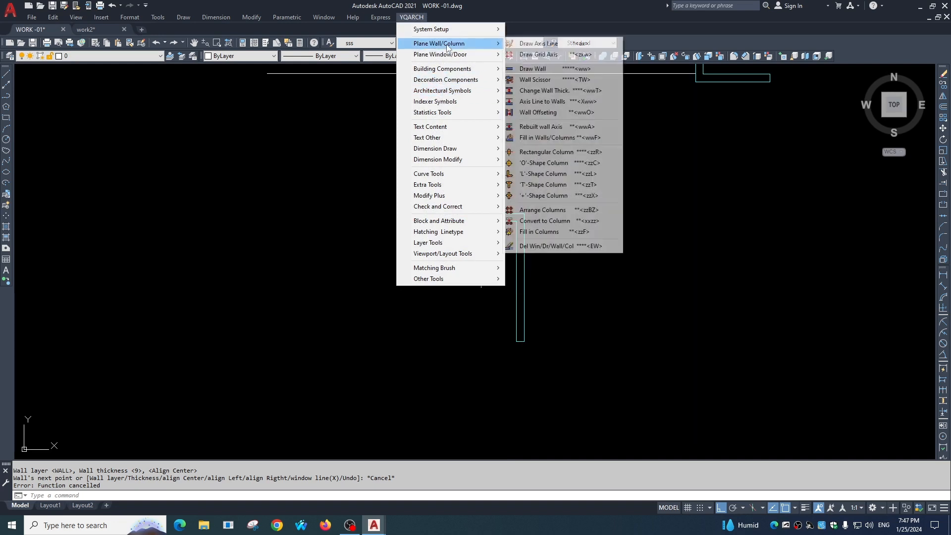
pyautogui.click(538, 80)
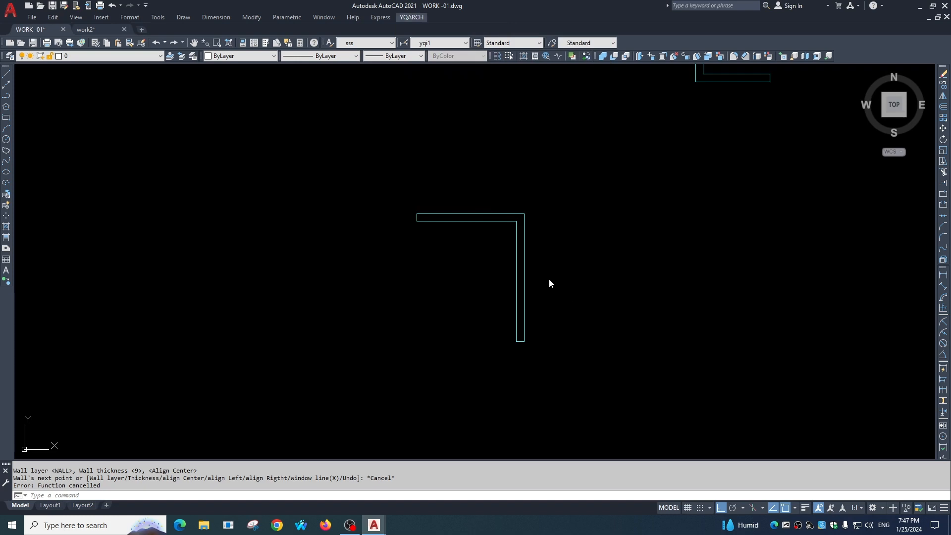
pyautogui.moveTo(549, 278); pyautogui.dragTo(489, 226, button='middle')
pyautogui.press('Escape')
pyautogui.press('Escape')
# Draw a vertical line crossing the horizontal leg of the L-shaped wall near its corner.
pyautogui.write('l')
pyautogui.press('space')
pyautogui.scroll(2, 463, 195)
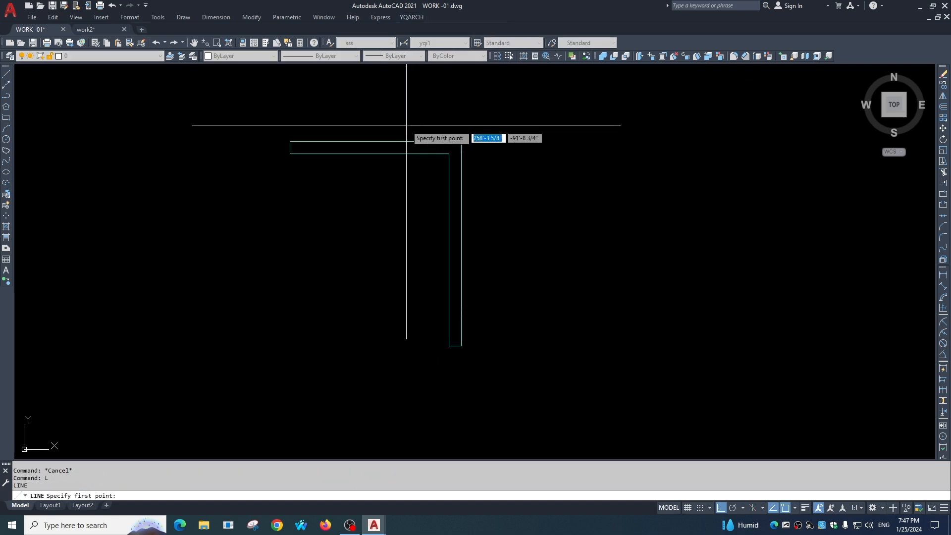
pyautogui.click(406, 125)
pyautogui.click(406, 198)
pyautogui.press('Escape')
# Draw two horizontal lines across the vertical leg of the L-shaped wall, one just below the corner and one lower down.
pyautogui.press('space')
pyautogui.click(395, 208)
pyautogui.click(511, 208)
pyautogui.press('Escape')
pyautogui.press('space')
pyautogui.click(489, 163)
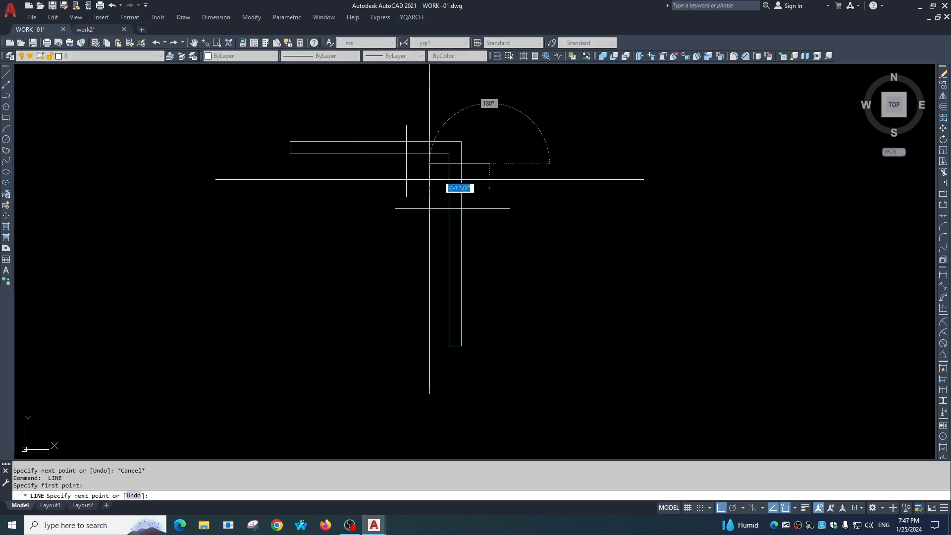
pyautogui.click(426, 182)
pyautogui.press('Escape')
# Draw another vertical line crossing the horizontal leg of the L-shaped wall close to its corner.
pyautogui.press('space')
pyautogui.click(439, 116)
pyautogui.click(440, 185)
pyautogui.press('Escape')
pyautogui.press('space')
pyautogui.scroll(4, 457, 138)
pyautogui.press('Escape')
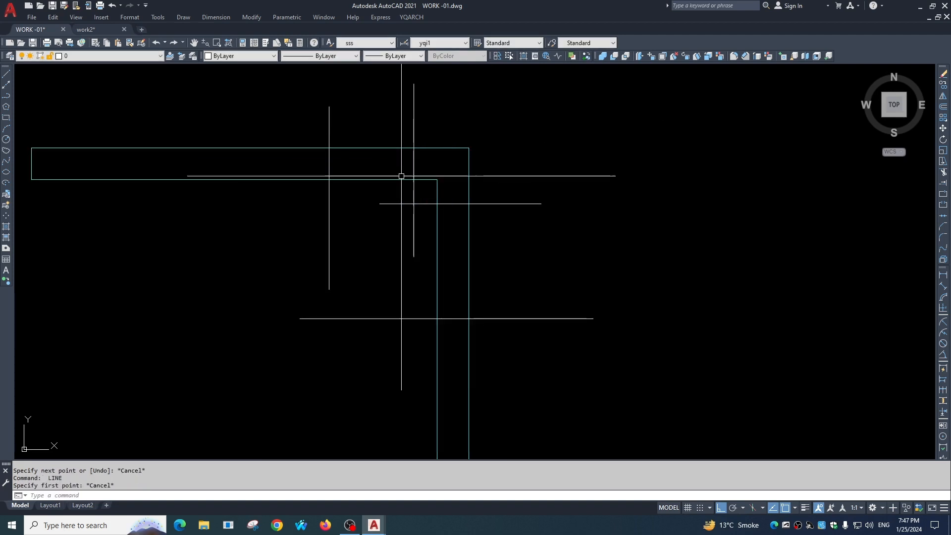
pyautogui.write('tr')
pyautogui.press('space')
pyautogui.click(429, 158)
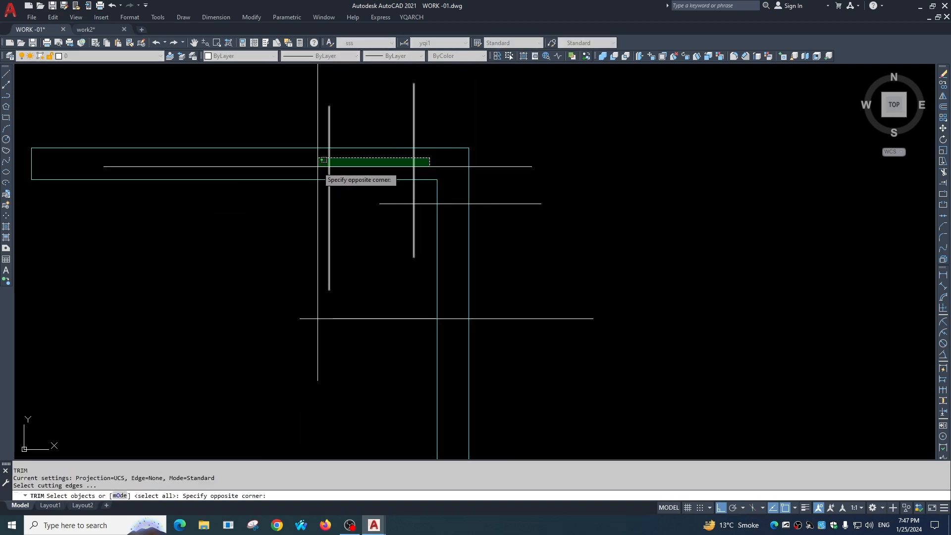
pyautogui.press('Escape')
pyautogui.press('Escape')
pyautogui.press('Escape')
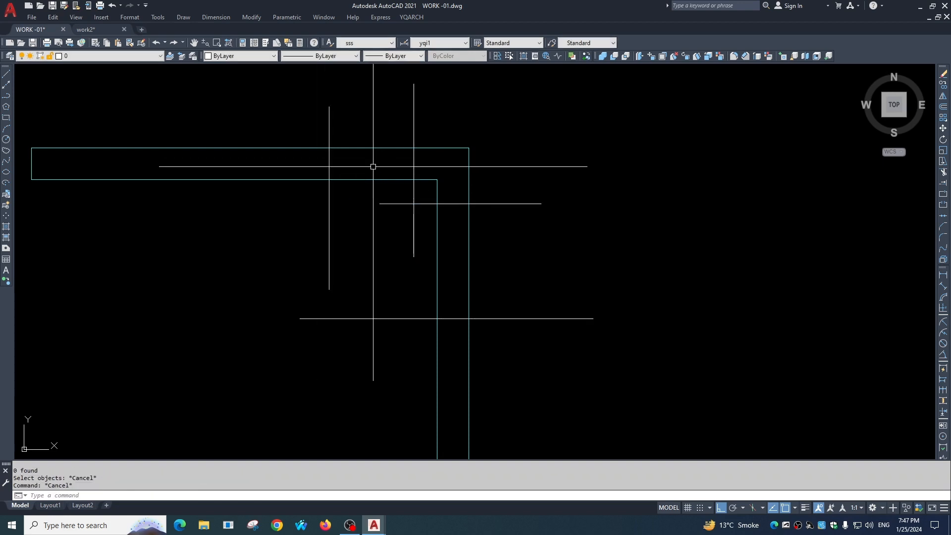
# Try the YQArch double-lines scissor on a rectangular range around the L-shaped wall's corner and its crossing lines.
pyautogui.write('te')
pyautogui.press('space')
pyautogui.click(301, 126)
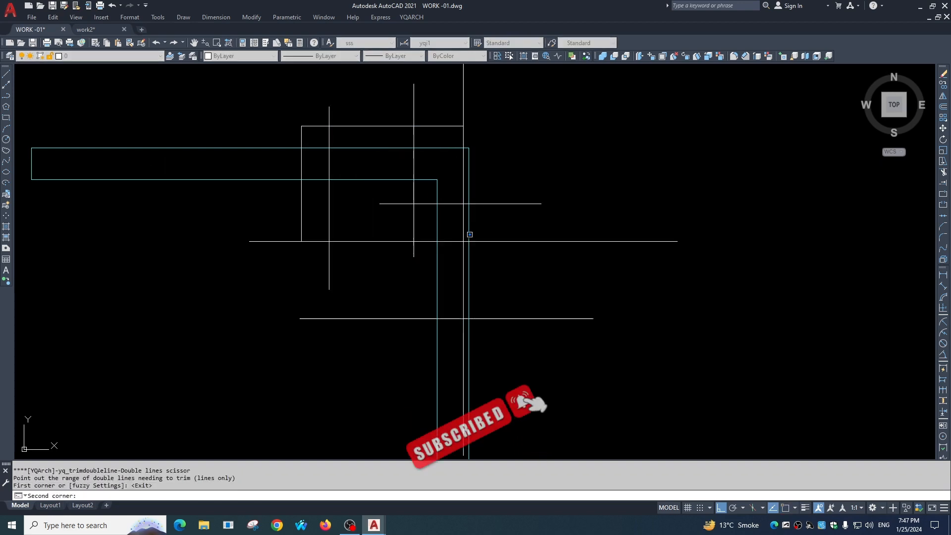
pyautogui.click(509, 351)
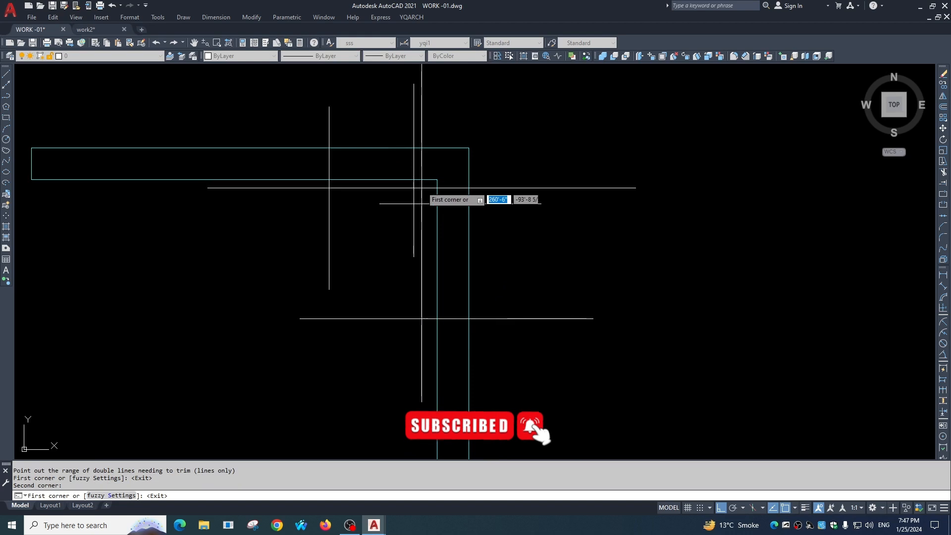
pyautogui.press('Escape')
pyautogui.scroll(-4, 489, 291)
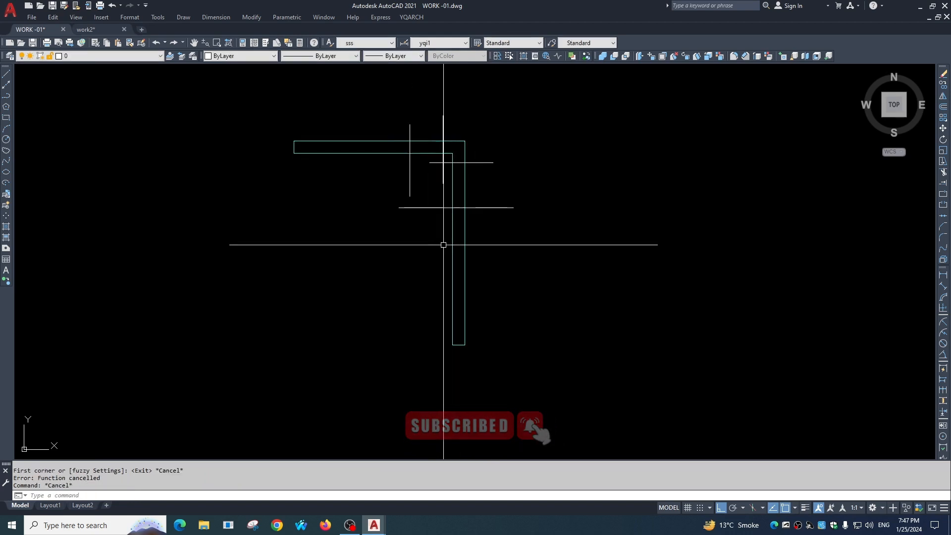
# Draw a horizontal wall 9 thick, aligned to center, crossing the lower part of the L-shaped wall's vertical leg.
pyautogui.write('ww')
pyautogui.press('space')
pyautogui.click(388, 259)
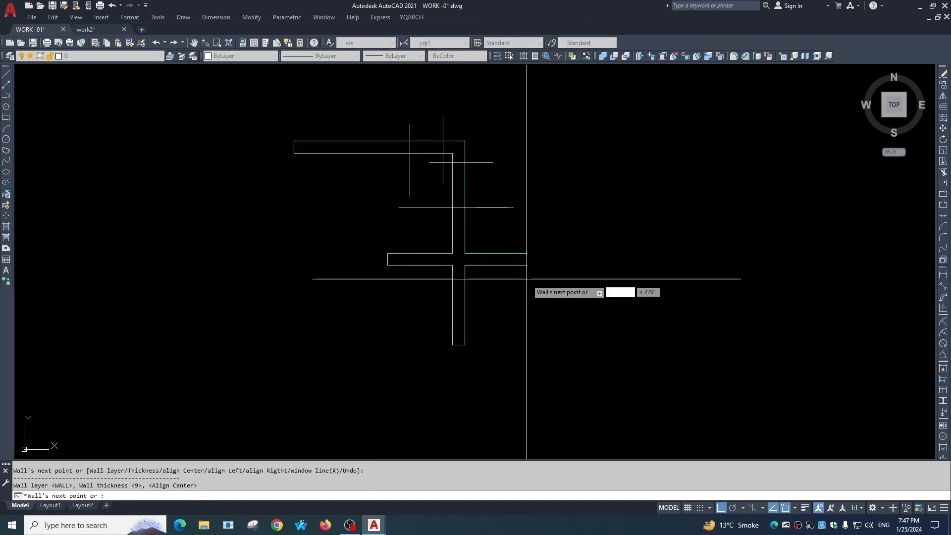
pyautogui.click(527, 259)
pyautogui.scroll(3, 461, 272)
pyautogui.press('Escape')
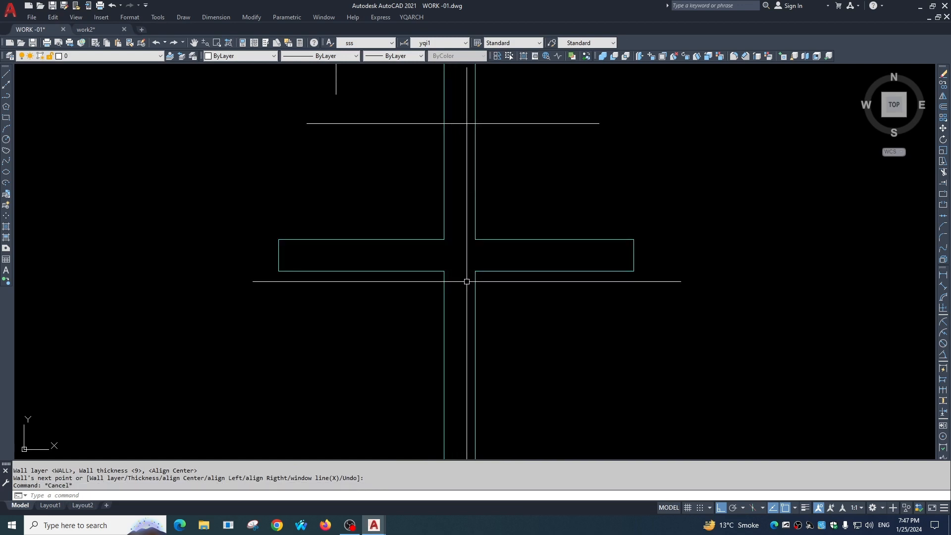
# Draw a short vertical wall crossing the horizontal leg of the L-shaped wall near its free end.
pyautogui.scroll(-3, 407, 253)
pyautogui.scroll(2, 351, 179)
pyautogui.press('space')
pyautogui.click(359, 103)
pyautogui.click(359, 234)
pyautogui.press('Escape')
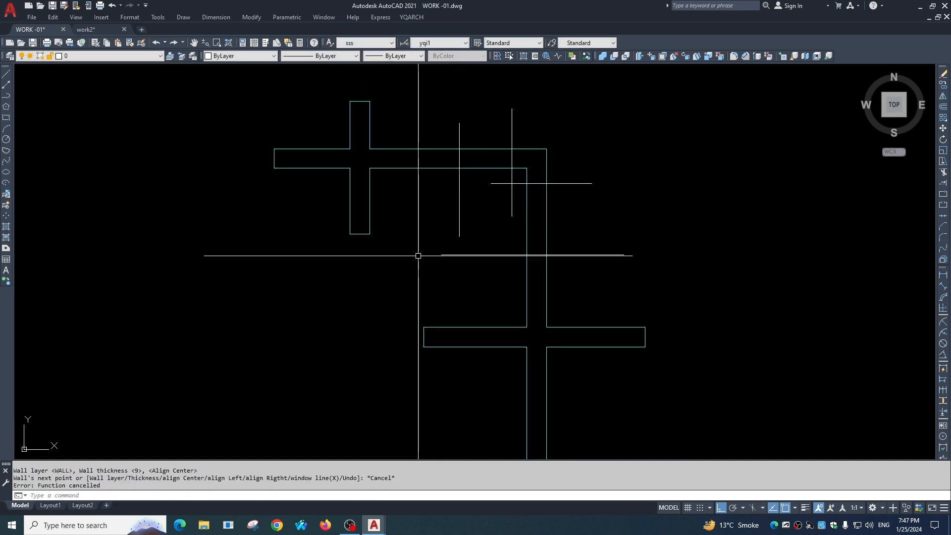
# Draw a second horizontal wall across the vertical leg, just above the existing horizontal crossing wall.
pyautogui.press('space')
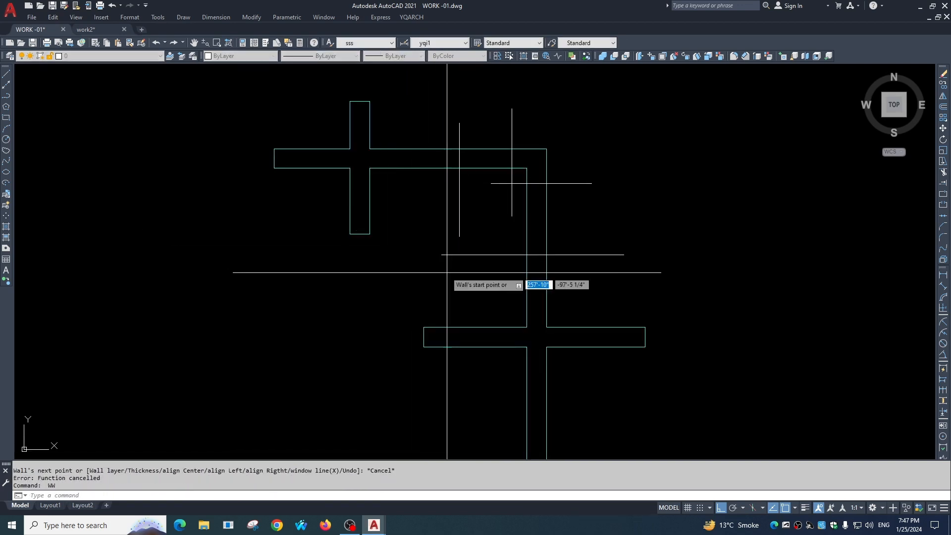
pyautogui.click(376, 296)
pyautogui.click(594, 300)
pyautogui.press('Escape')
pyautogui.scroll(-3, 570, 292)
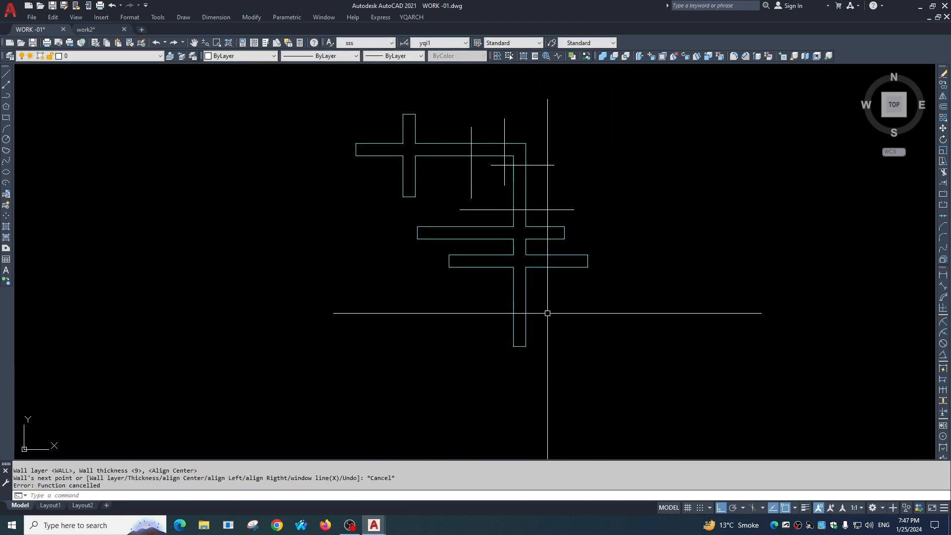
# Erase the four loose lines crossing the L-shaped wall around its corner.
pyautogui.scroll(4, 528, 155)
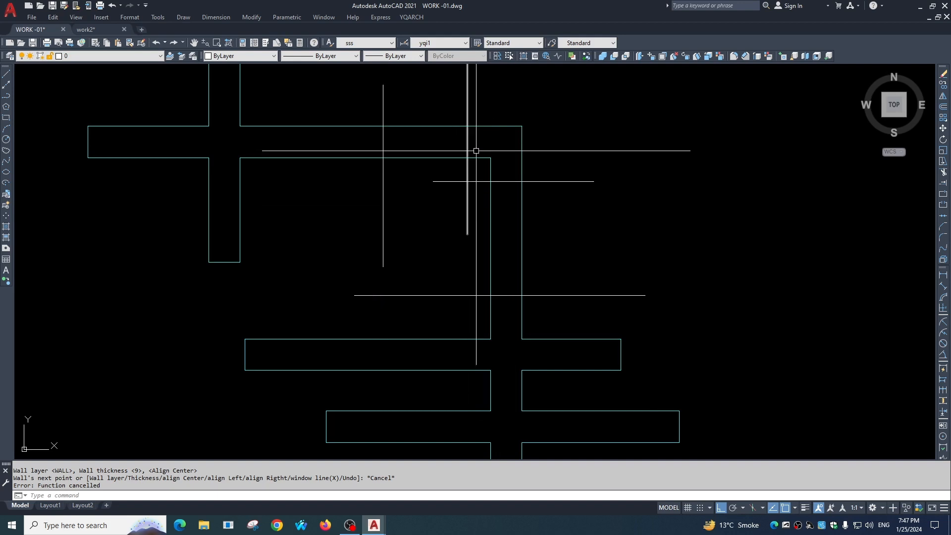
pyautogui.scroll(-2, 513, 211)
pyautogui.moveTo(511, 221); pyautogui.dragTo(493, 237, button='middle')
pyautogui.click(478, 191)
pyautogui.click(409, 277)
pyautogui.write('e')
pyautogui.press('Return')
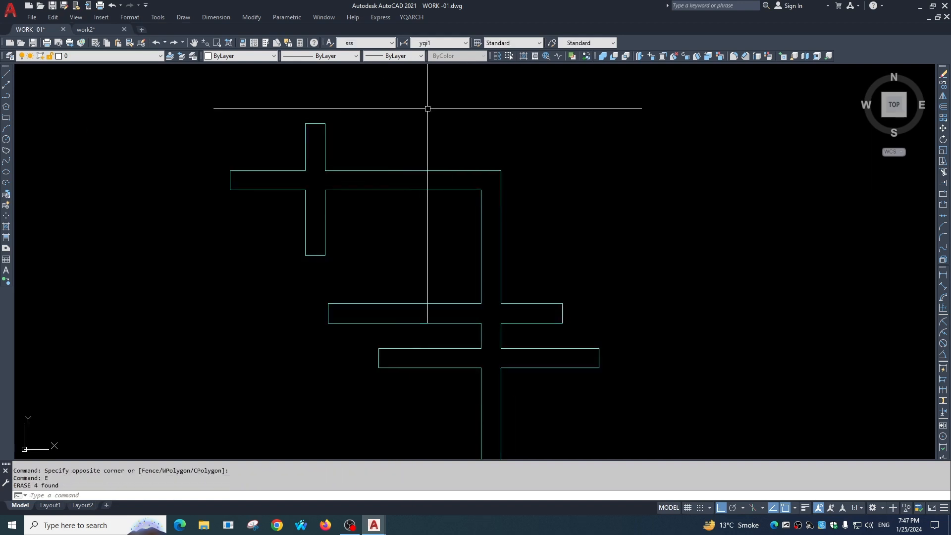
# Start changing wall thickness with the YQArch tool and set the new wall thickness to 4.5.
pyautogui.click(411, 17)
pyautogui.moveTo(438, 43)
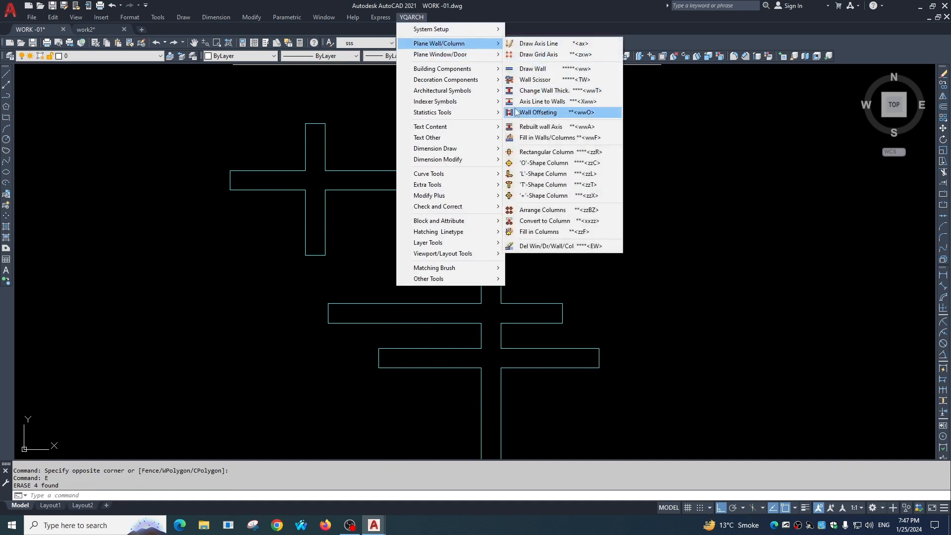
pyautogui.click(545, 91)
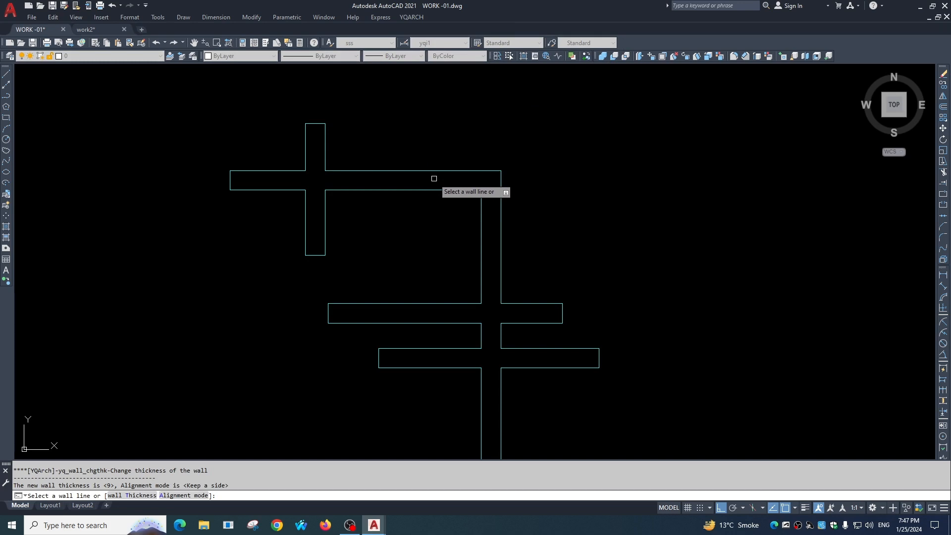
pyautogui.write('t')
pyautogui.press('Return')
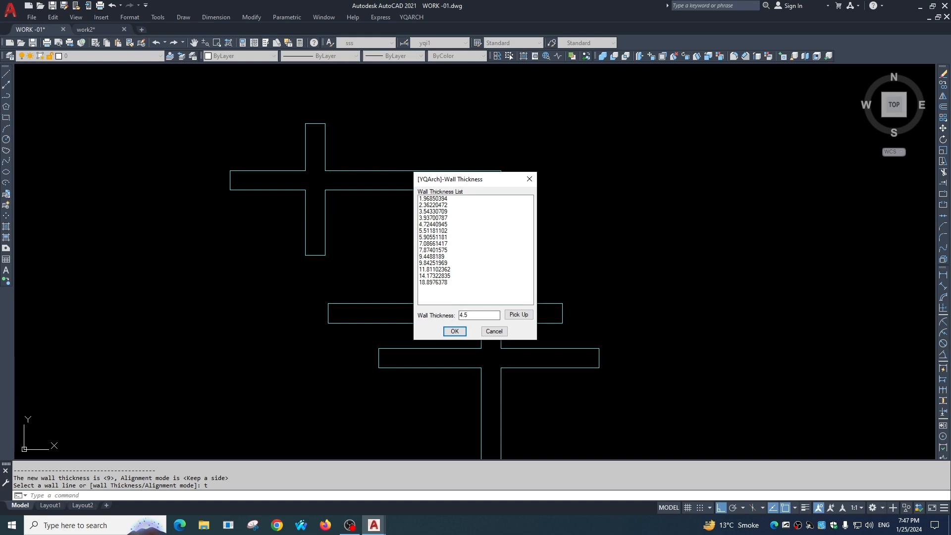
pyautogui.click(455, 331)
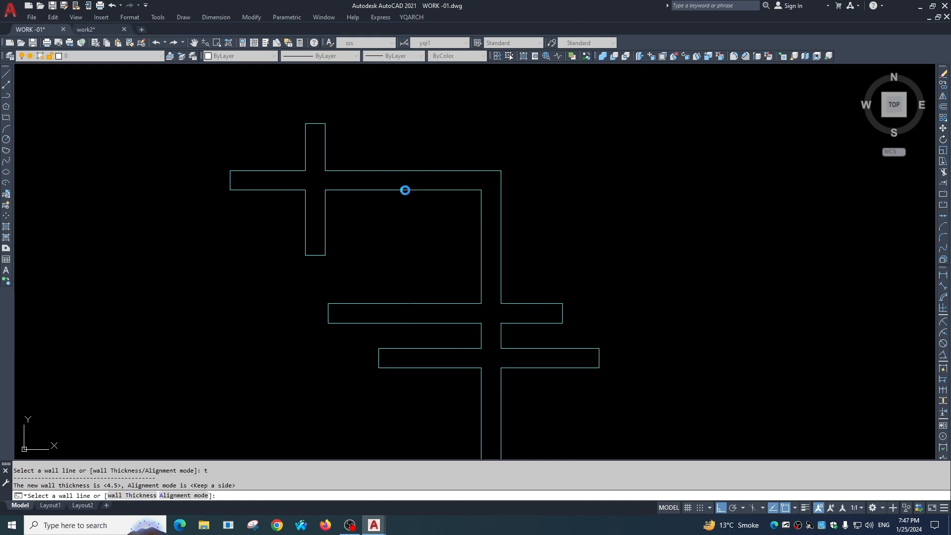
# Apply the 4.5 thickness to the horizontal and vertical legs of the L-shaped wall.
pyautogui.click(403, 190)
pyautogui.click(478, 221)
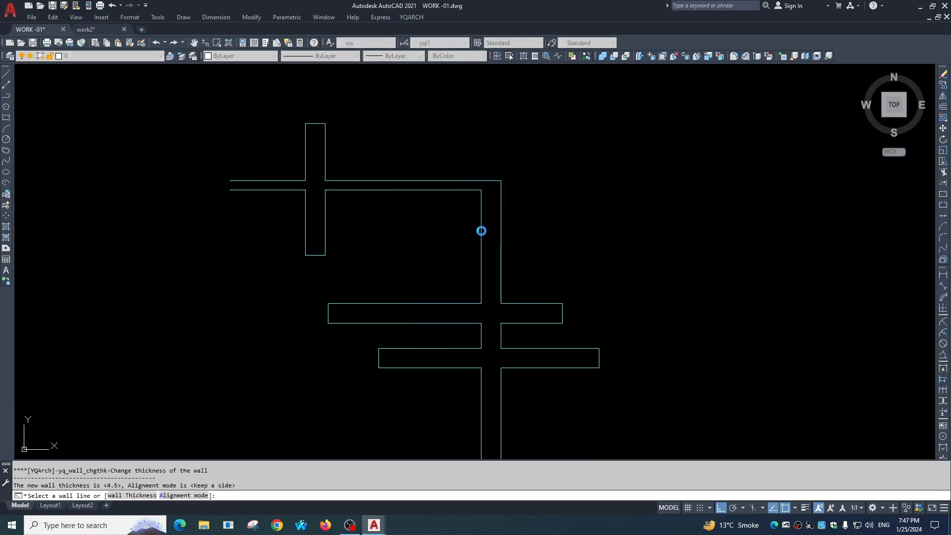
pyautogui.click(482, 230)
pyautogui.moveTo(508, 322); pyautogui.dragTo(487, 270, button='middle')
# Apply the 4.5 thickness to both horizontal crossing walls and the short vertical crossing wall, then end the command.
pyautogui.scroll(2, 484, 239)
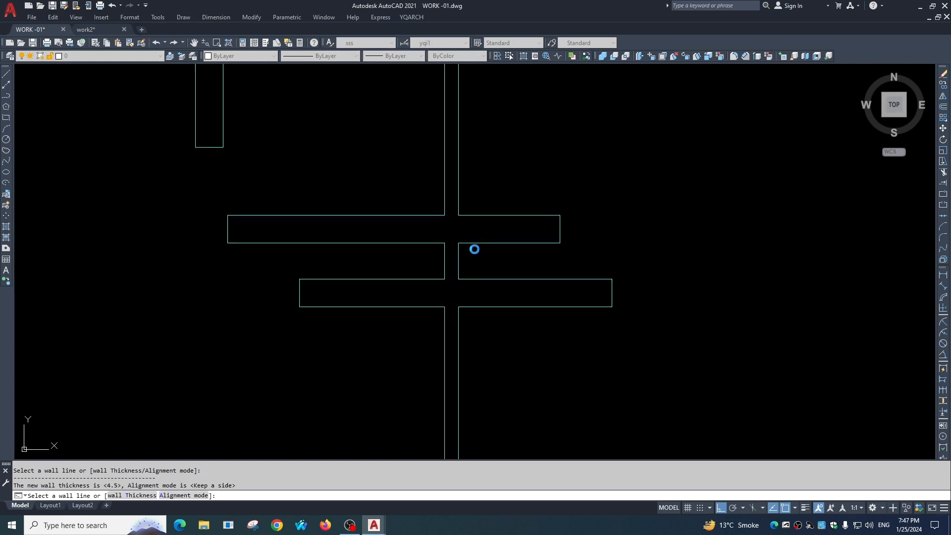
pyautogui.click(422, 309)
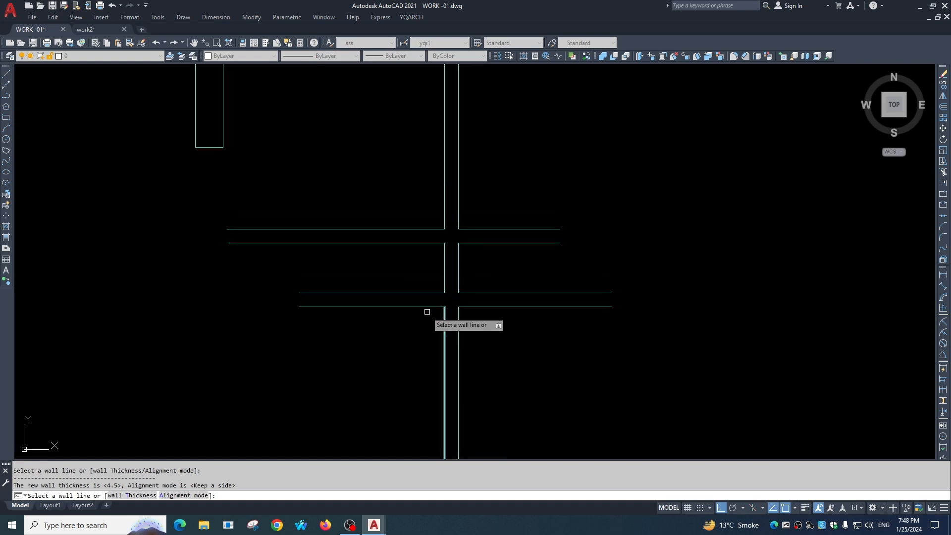
pyautogui.scroll(-3, 338, 226)
pyautogui.click(348, 218)
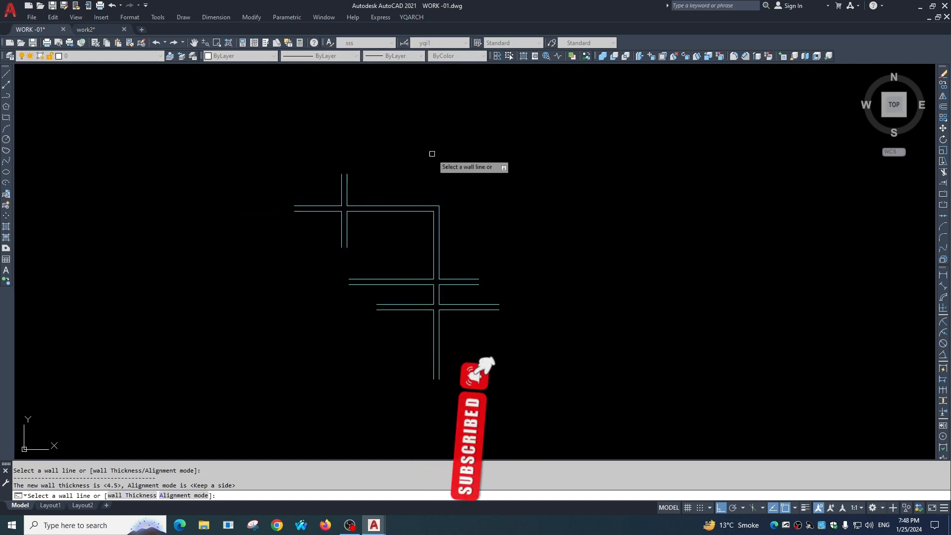
pyautogui.press('Escape')
pyautogui.click(417, 18)
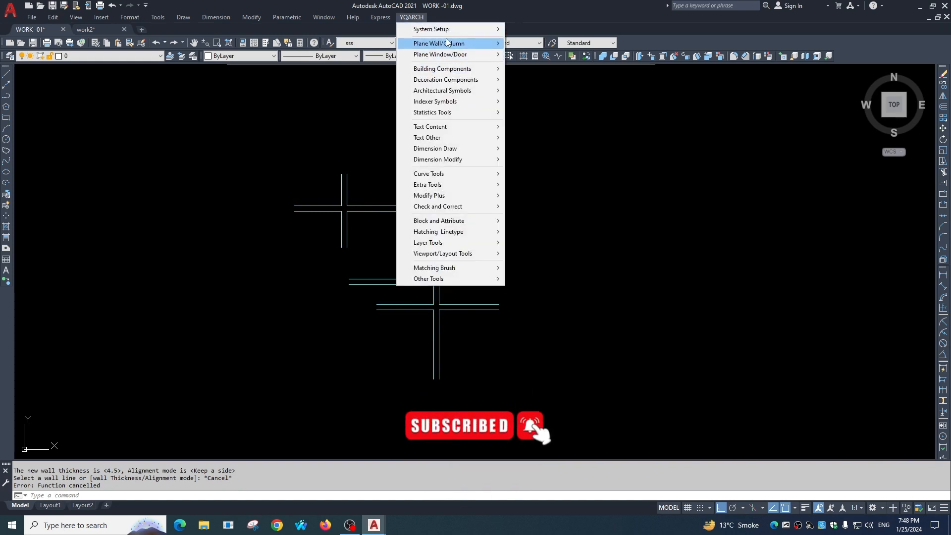
pyautogui.moveTo(447, 43)
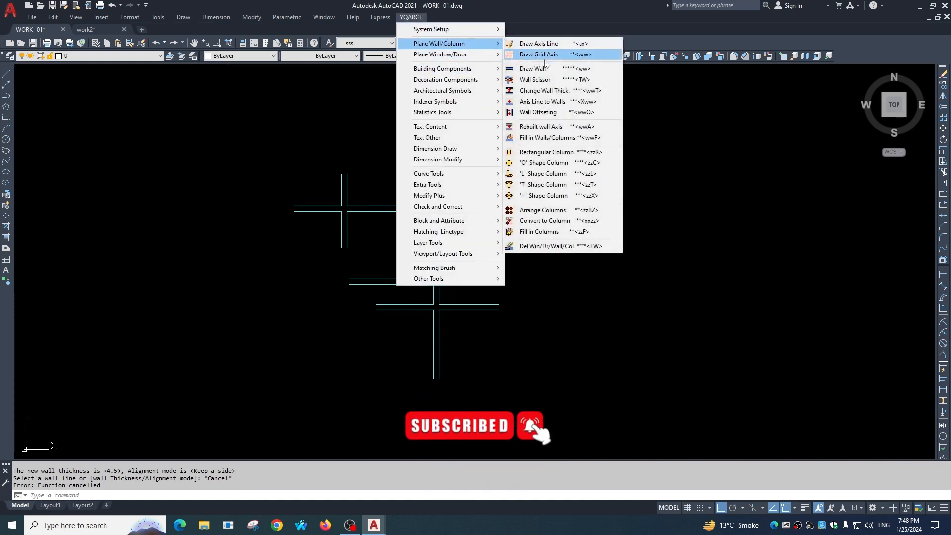
pyautogui.click(531, 102)
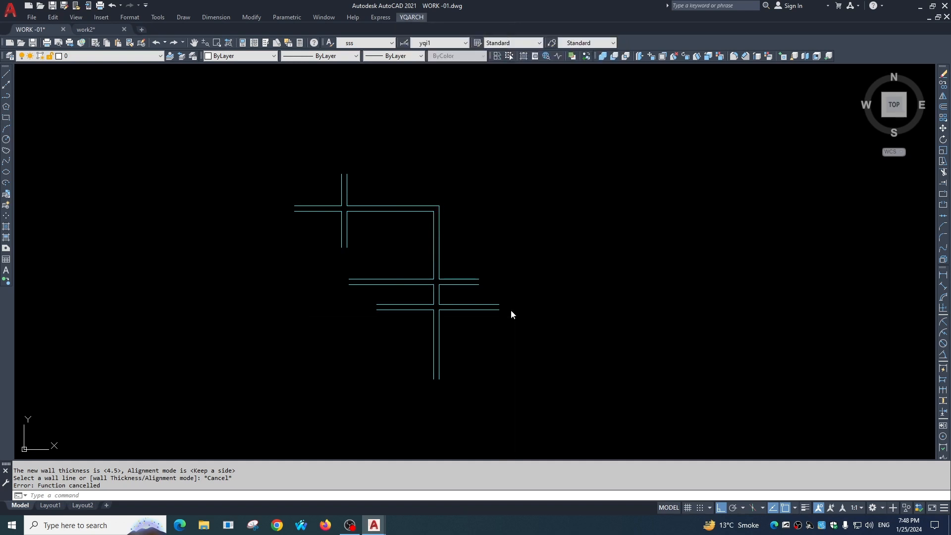
pyautogui.click(519, 254)
# Draw a single horizontal line about 5' long in the empty area to the right of the walls.
pyautogui.write('l')
pyautogui.press('space')
pyautogui.click(515, 229)
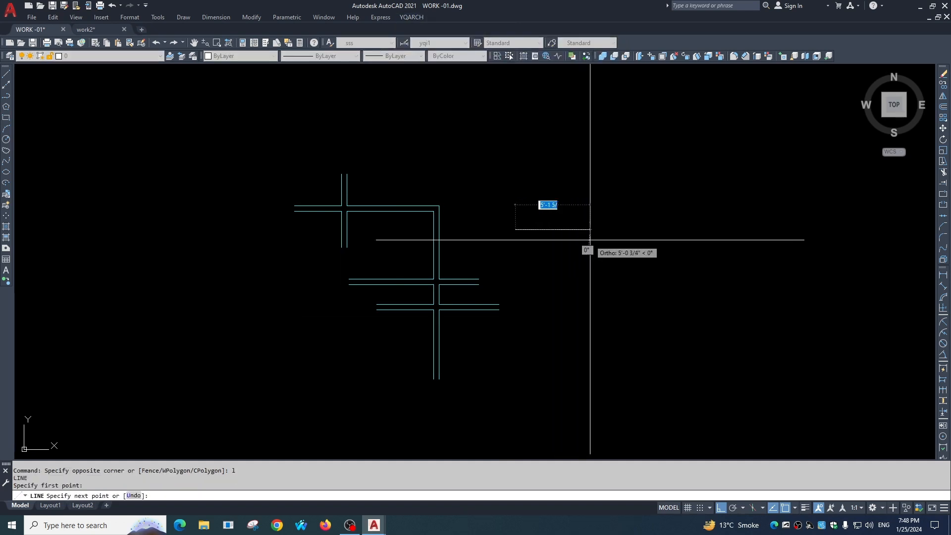
pyautogui.click(590, 240)
pyautogui.press('Escape')
pyautogui.press('Escape')
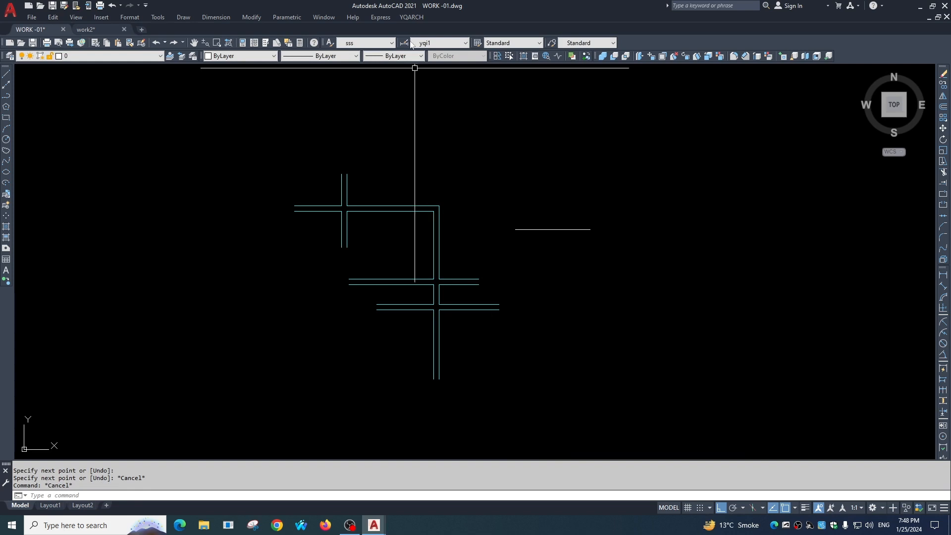
# Convert the new horizontal line into a wall with Axis Line to Walls, using a wall thickness of 9.
pyautogui.click(419, 19)
pyautogui.moveTo(437, 46)
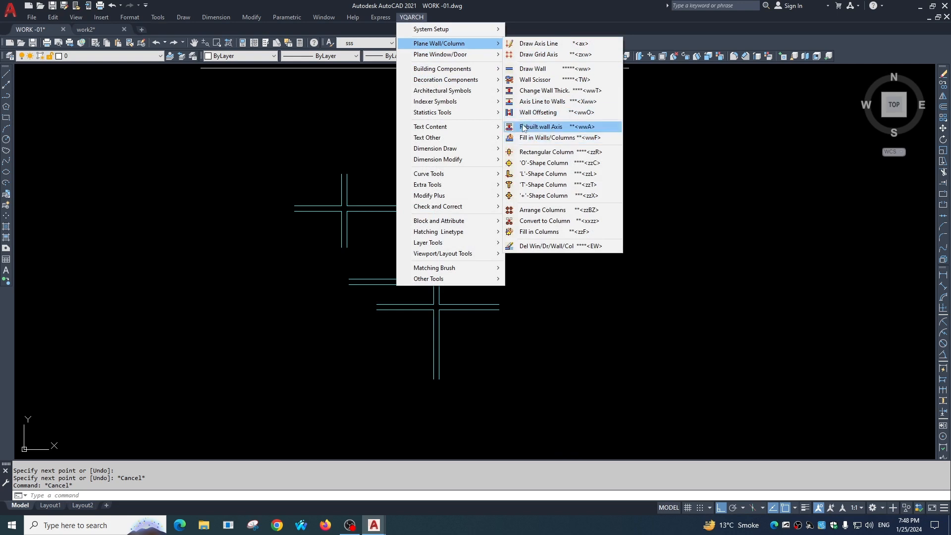
pyautogui.click(530, 101)
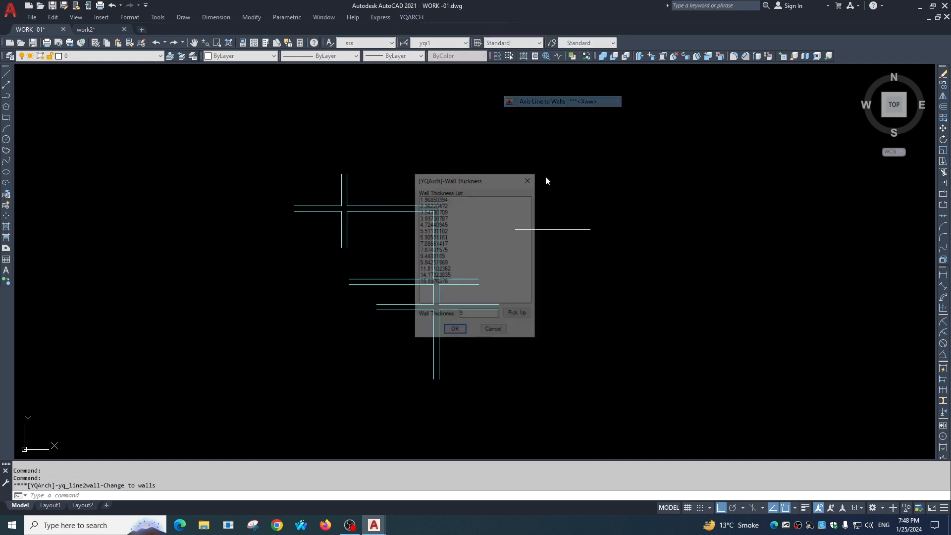
pyautogui.click(455, 331)
pyautogui.click(541, 229)
pyautogui.press('Return')
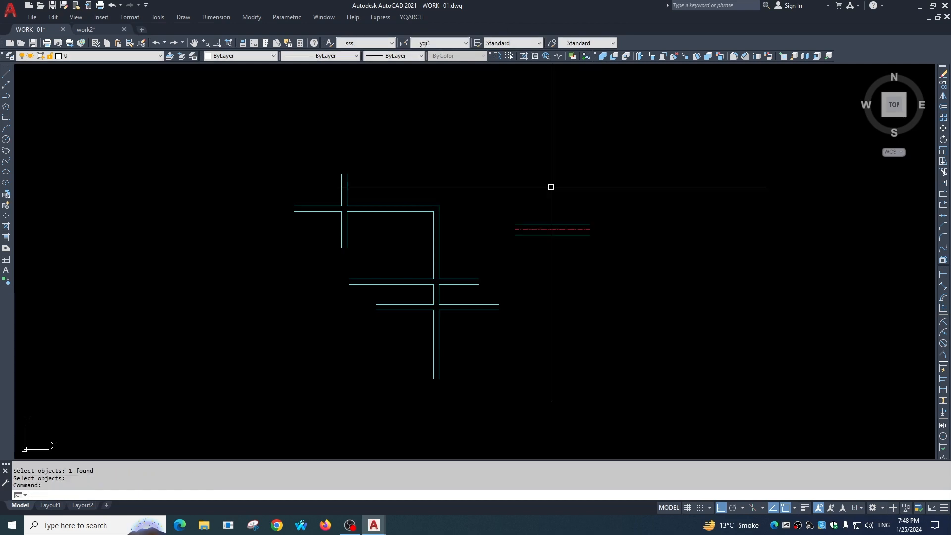
pyautogui.scroll(5, 550, 233)
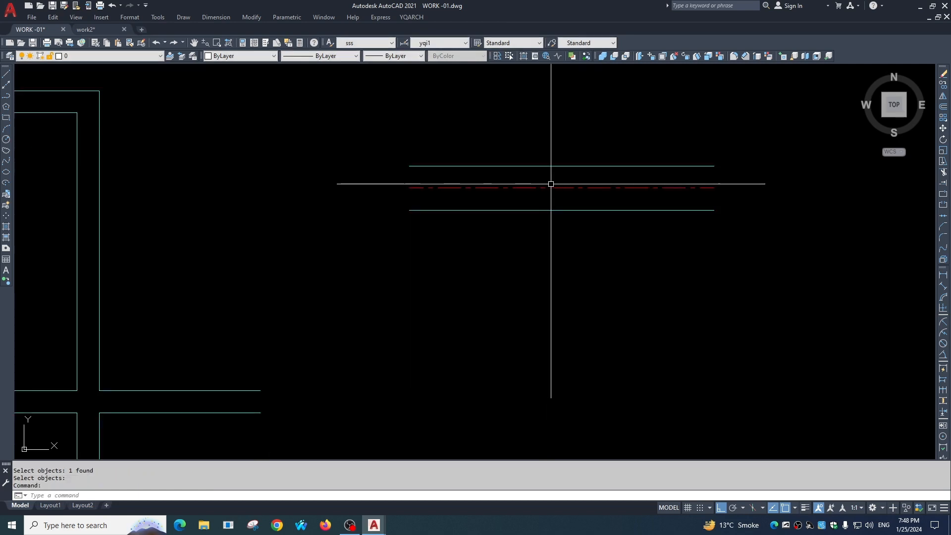
pyautogui.click(412, 19)
pyautogui.moveTo(448, 46)
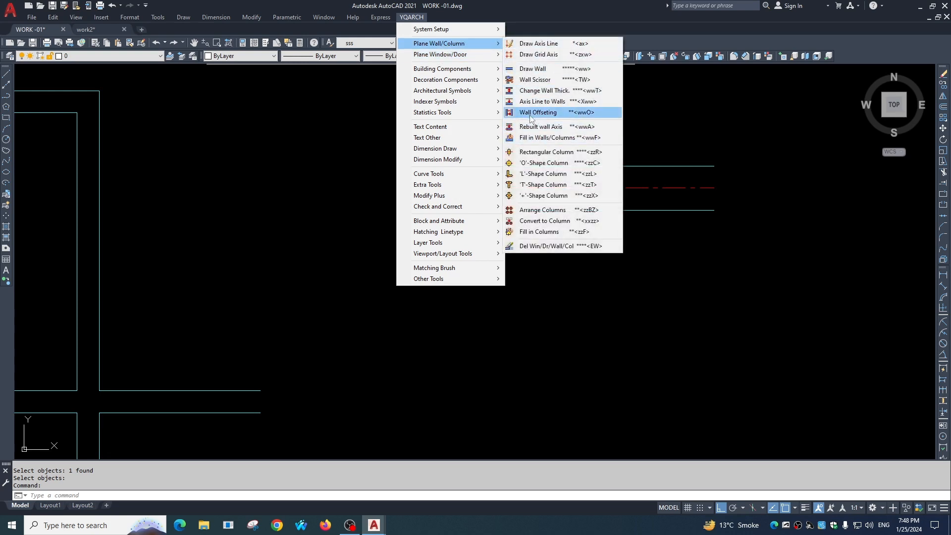
pyautogui.press('Escape')
pyautogui.click(517, 259)
pyautogui.press('Escape')
pyautogui.scroll(-4, 450, 292)
pyautogui.moveTo(296, 315)
pyautogui.mouseDown(button='middle')
pyautogui.moveTo(417, 212)
pyautogui.moveTo(488, 222)
pyautogui.mouseUp(button='middle')
pyautogui.press('Escape')
# Offset the upper horizontal wall of the L-shape downward by 5' with Wall Offsetting.
pyautogui.scroll(2, 372, 175)
pyautogui.scroll(-2, 375, 168)
pyautogui.moveTo(391, 143); pyautogui.dragTo(402, 175, button='middle')
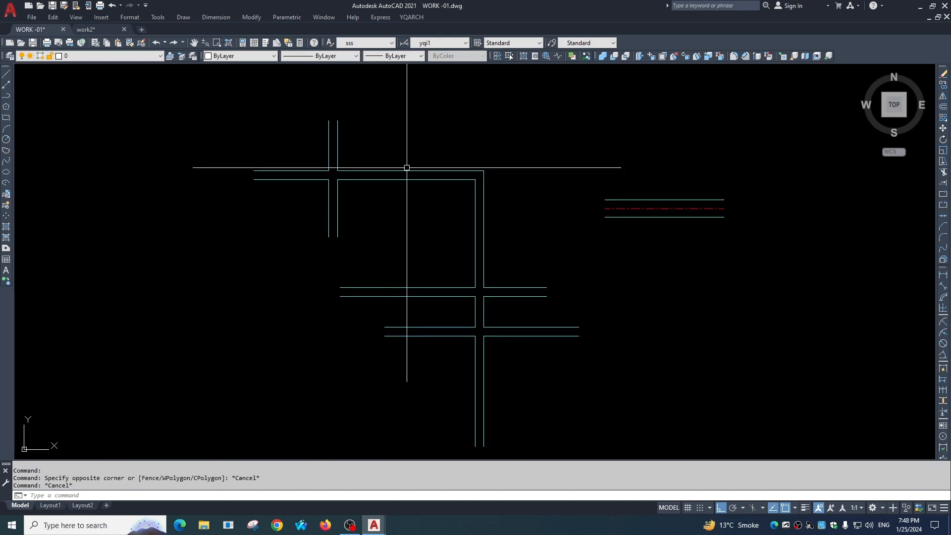
pyautogui.click(411, 17)
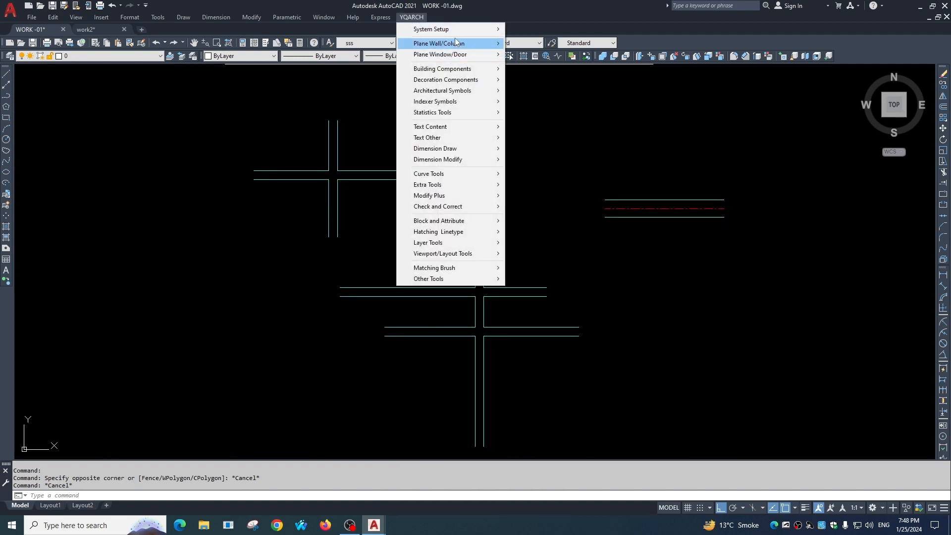
pyautogui.moveTo(466, 44)
pyautogui.click(538, 112)
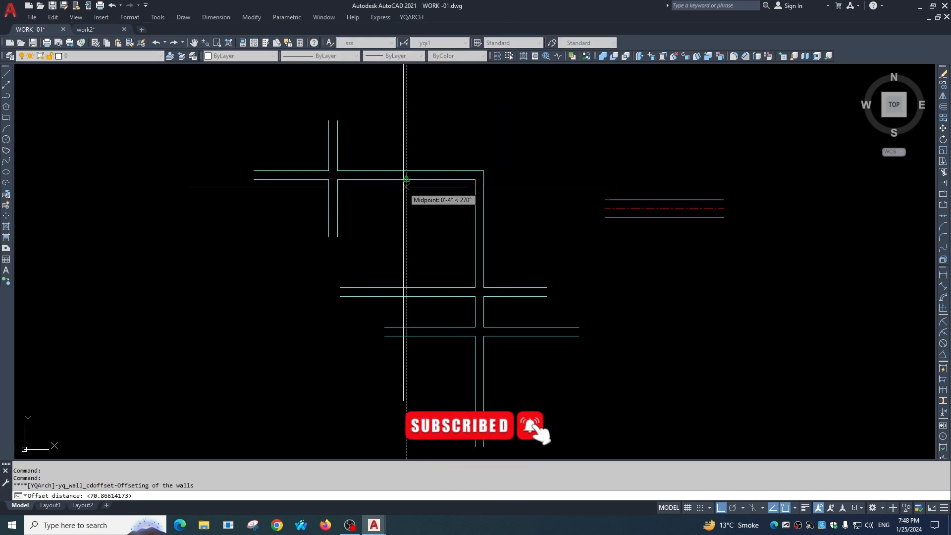
pyautogui.write("5'")
pyautogui.press('Return')
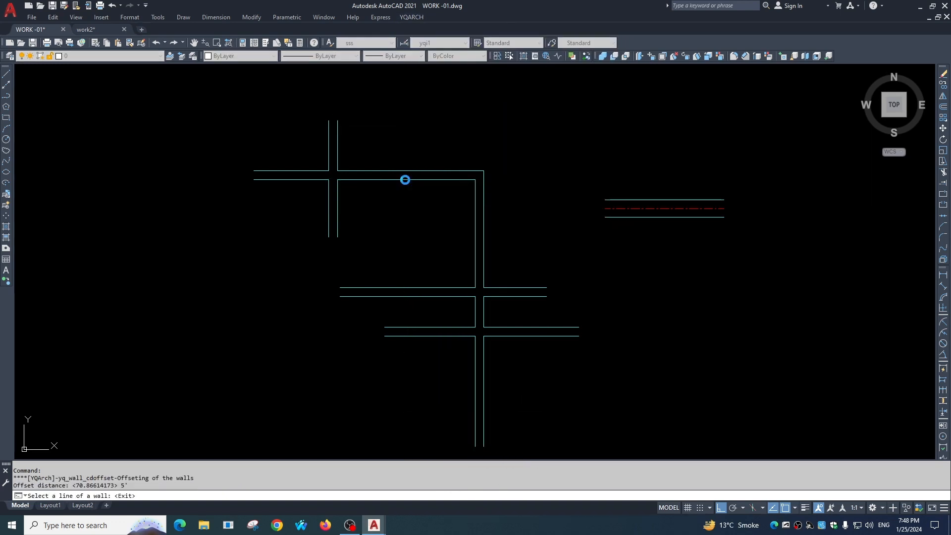
pyautogui.click(405, 179)
pyautogui.click(426, 279)
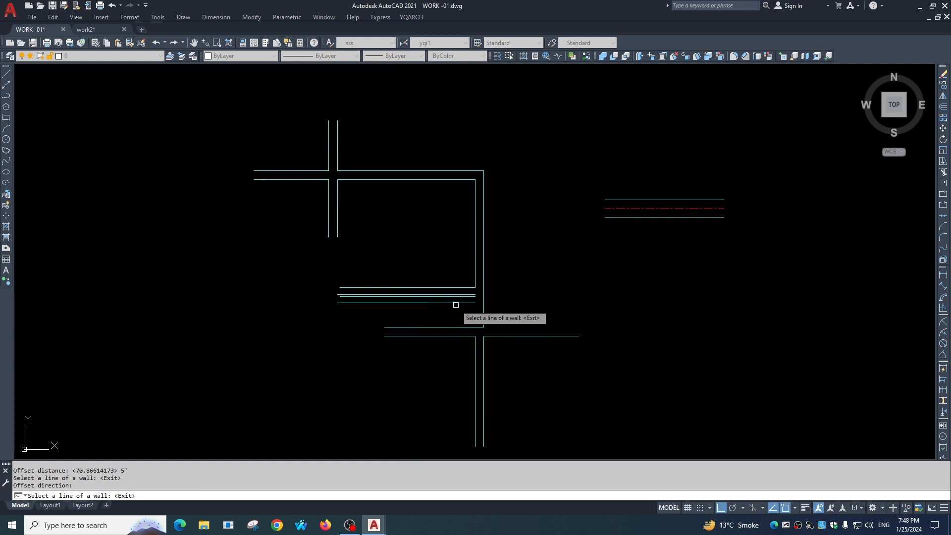
# Offset the lower horizontal crossing wall downward by the same 5' distance.
pyautogui.scroll(2, 452, 304)
pyautogui.scroll(-2, 452, 303)
pyautogui.moveTo(453, 335)
pyautogui.mouseDown(button='middle')
pyautogui.moveTo(418, 241)
pyautogui.moveTo(418, 177)
pyautogui.mouseUp(button='middle')
pyautogui.scroll(2, 427, 243)
pyautogui.click(423, 242)
pyautogui.scroll(-2, 426, 275)
pyautogui.click(407, 319)
# Offset the new bottom wall downward and the lower vertical wall to the right by 5', then end the command.
pyautogui.scroll(1, 437, 274)
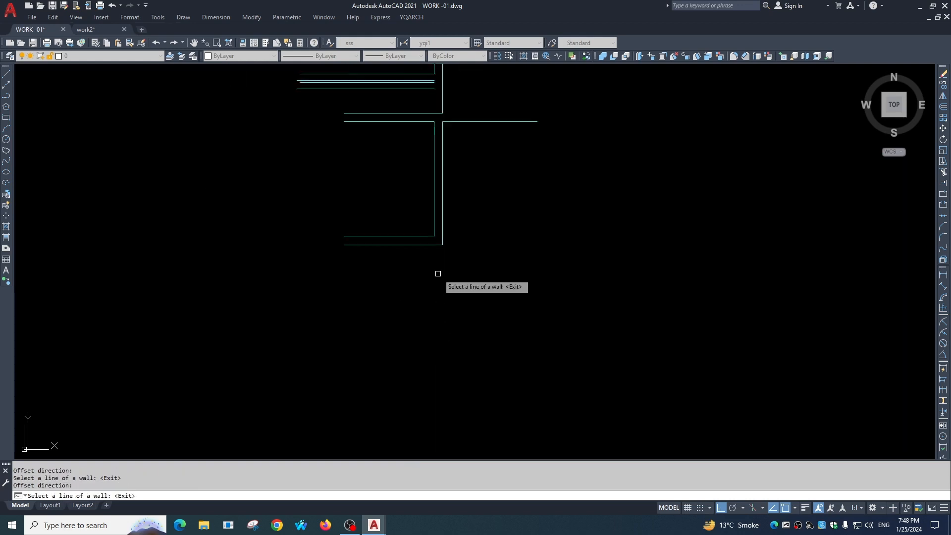
pyautogui.click(404, 236)
pyautogui.click(397, 289)
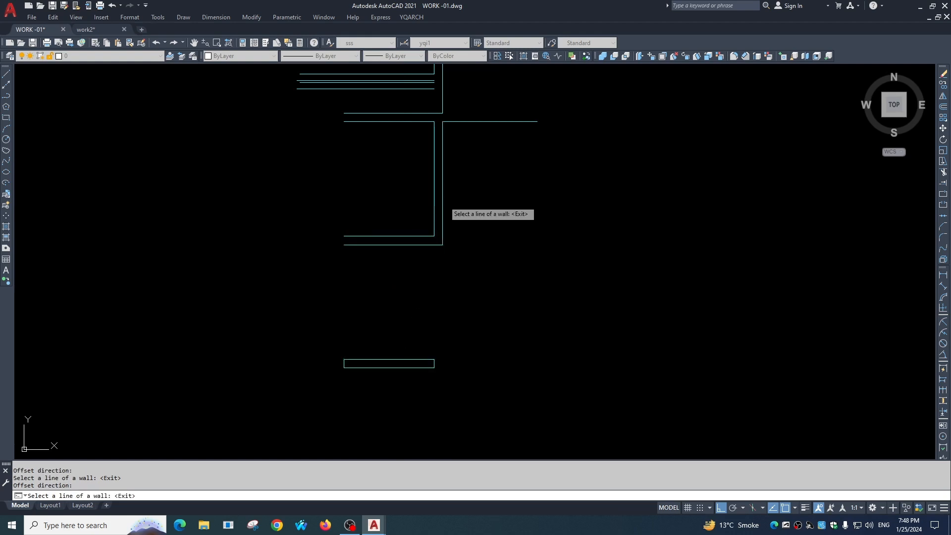
pyautogui.click(444, 200)
pyautogui.click(504, 206)
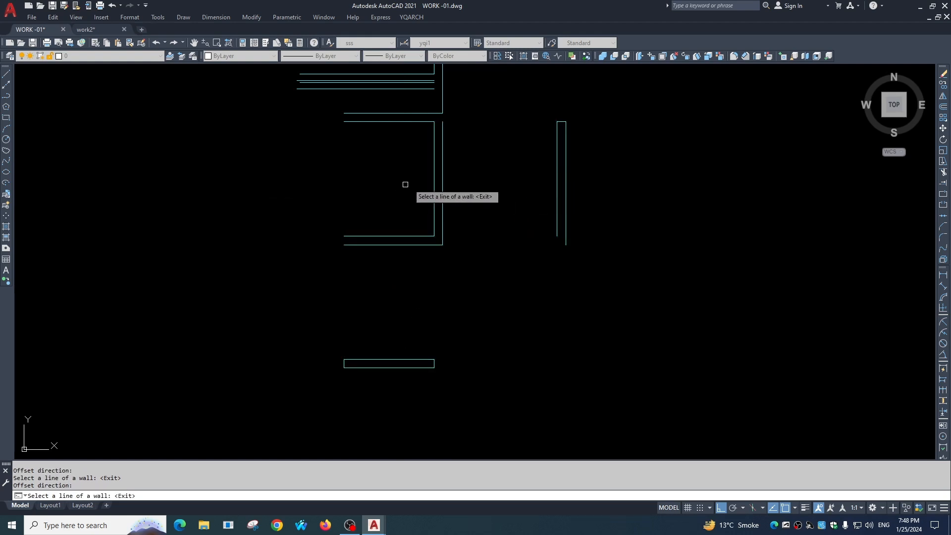
pyautogui.press('Escape')
# Rebuild the axis line of the lower vertical wall segment with Rebuilt Wall Axis.
pyautogui.click(412, 17)
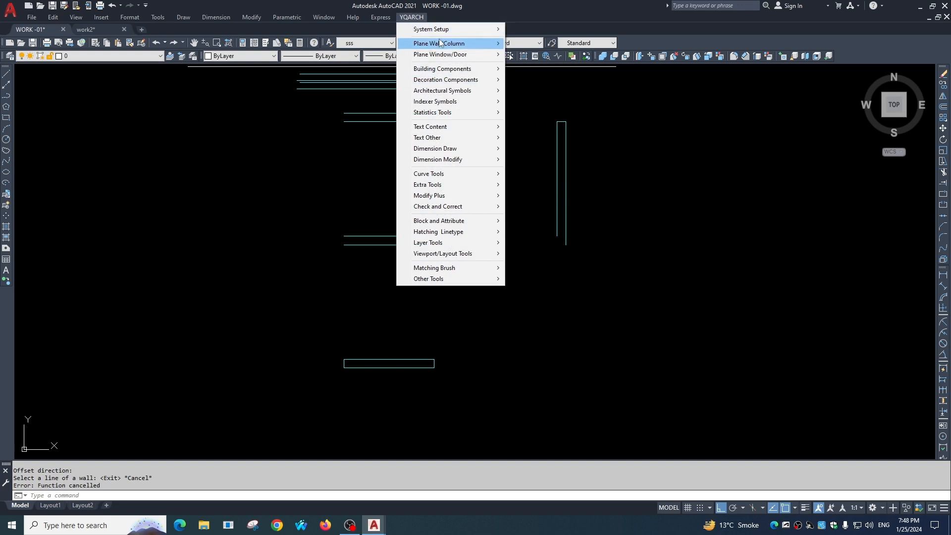
pyautogui.moveTo(443, 44)
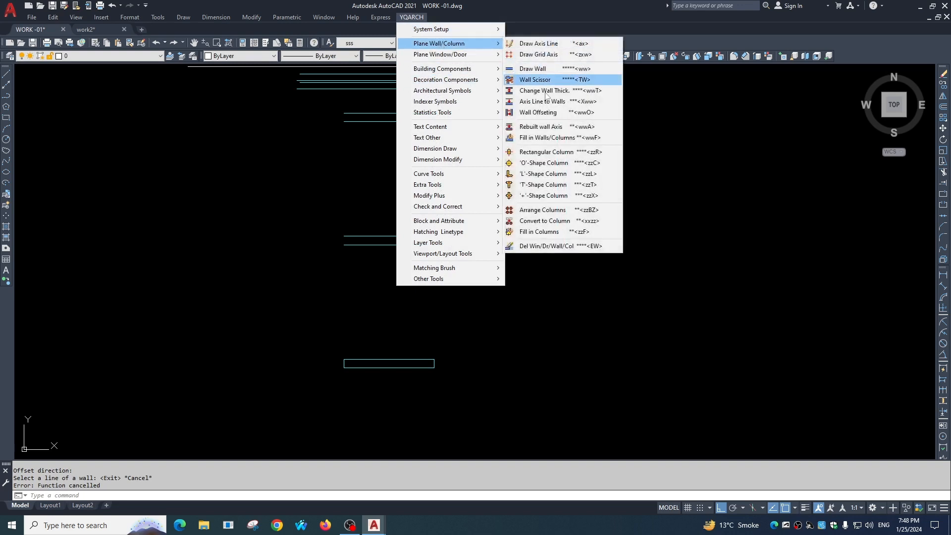
pyautogui.click(545, 130)
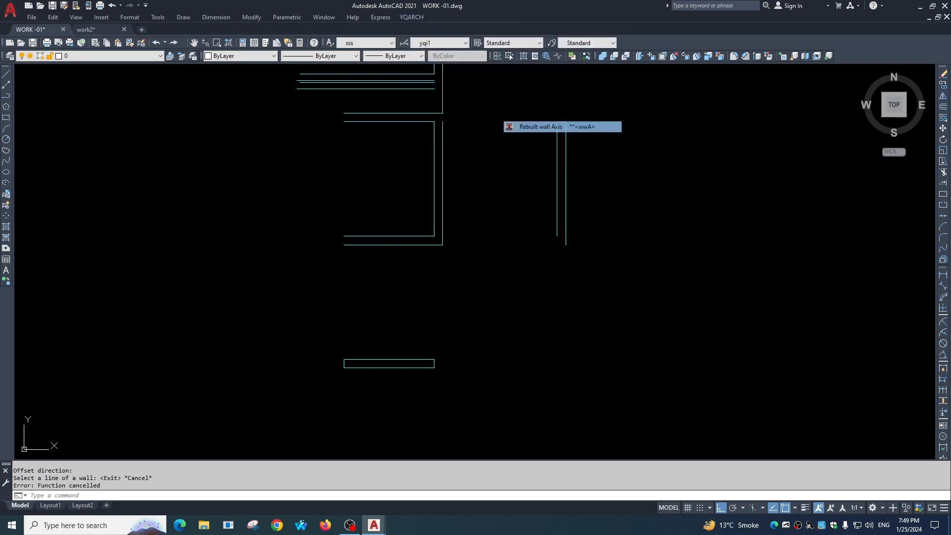
pyautogui.click(434, 158)
pyautogui.press('Return')
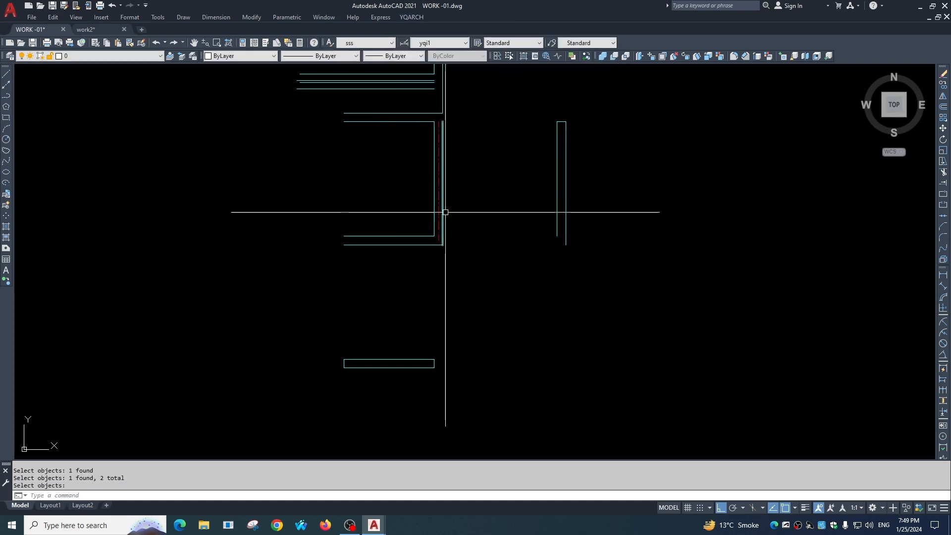
# Rebuild the axis line of the offset vertical wall on the right.
pyautogui.scroll(2, 444, 129)
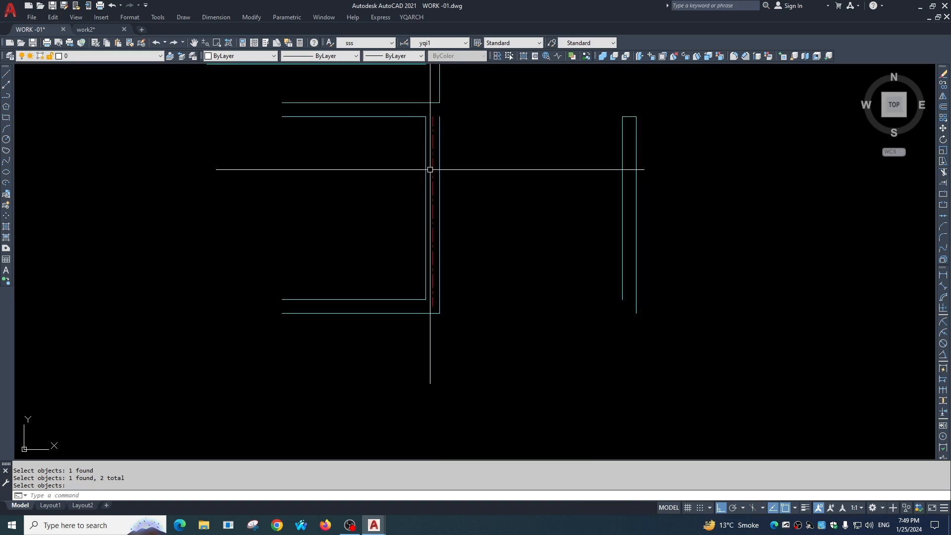
pyautogui.scroll(-4, 448, 214)
pyautogui.moveTo(448, 219); pyautogui.dragTo(453, 193, button='middle')
pyautogui.press('space')
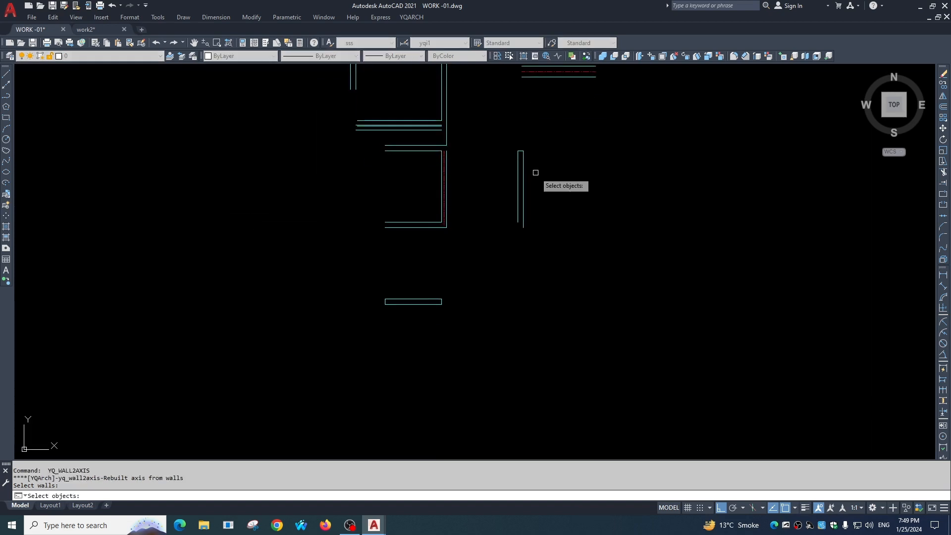
pyautogui.click(534, 174)
pyautogui.click(503, 187)
pyautogui.press('space')
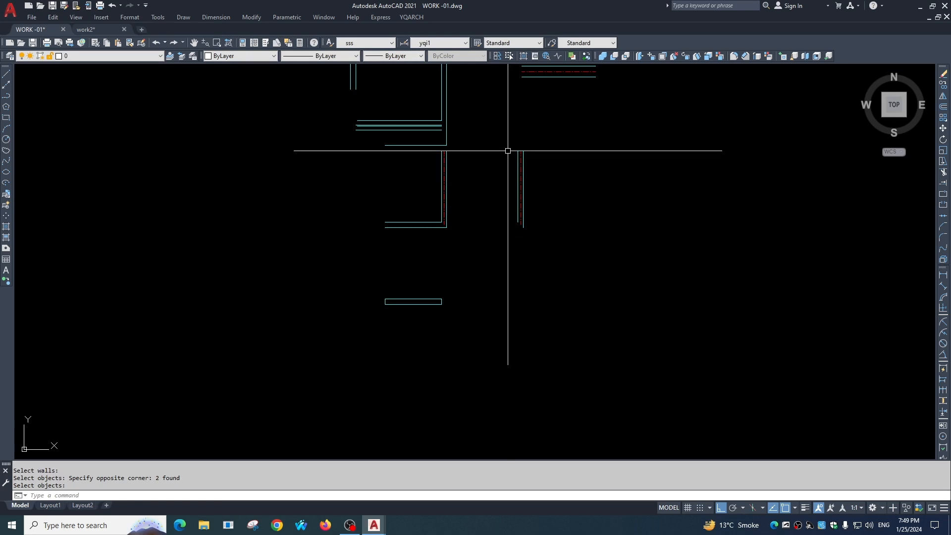
# Fill the upper horizontal wall between the crossing and the corner with solid hatch using Fill in Walls/Columns.
pyautogui.click(411, 16)
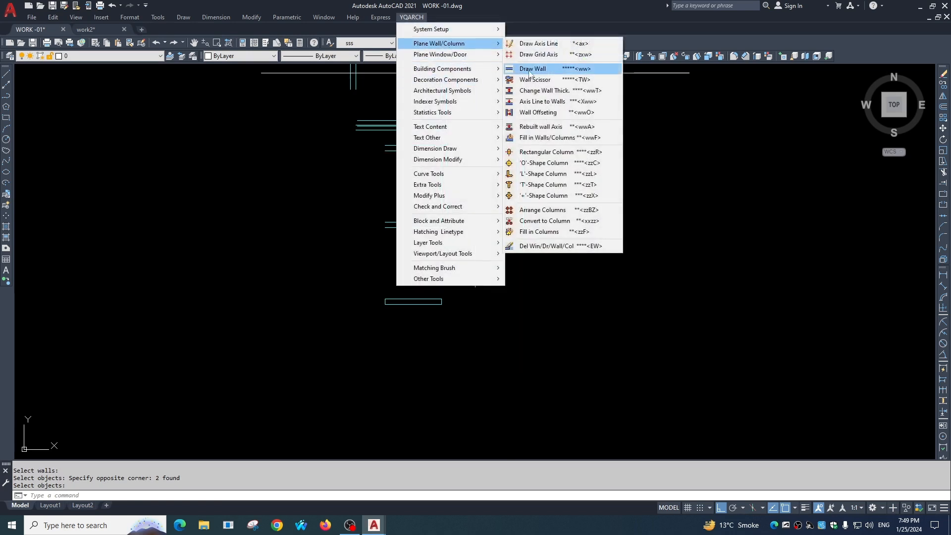
pyautogui.click(549, 137)
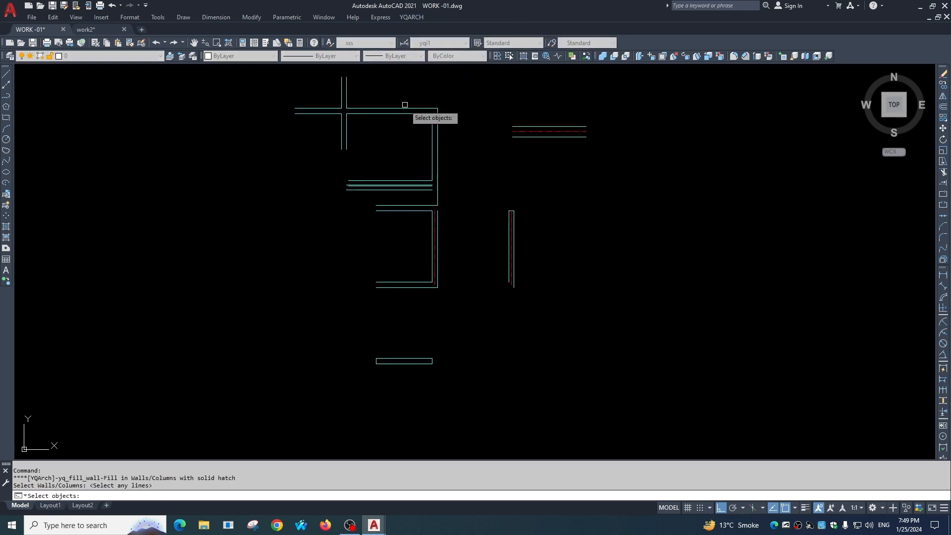
pyautogui.scroll(2, 418, 109)
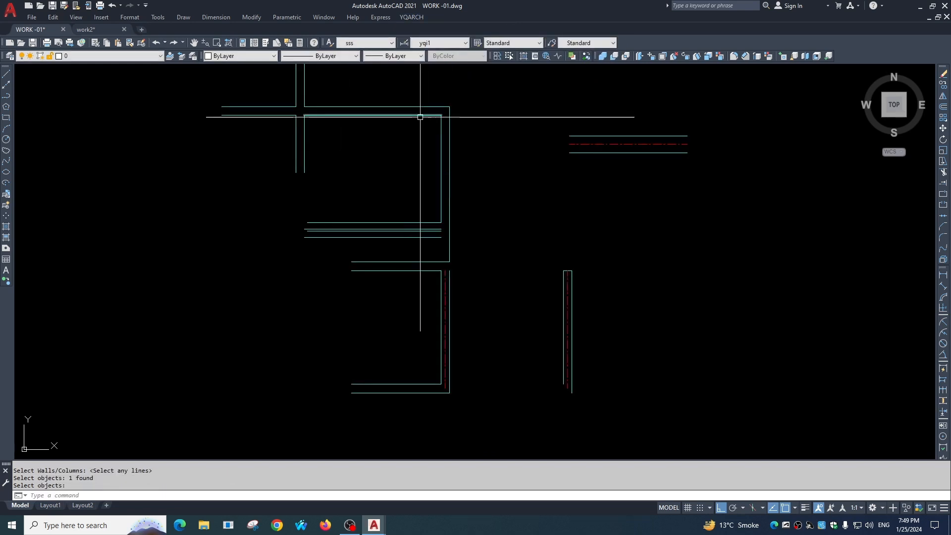
pyautogui.click(425, 95)
pyautogui.click(433, 141)
pyautogui.scroll(3, 337, 107)
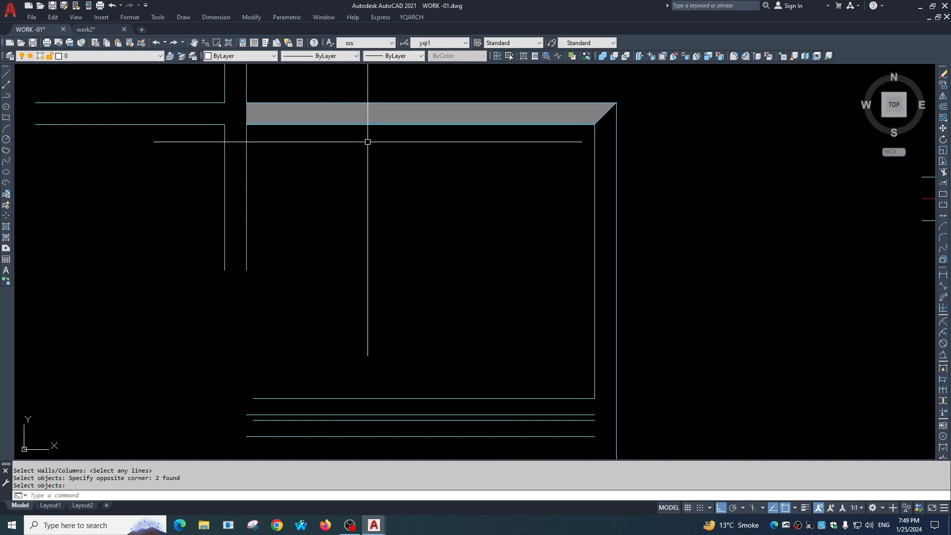
# Fill the vertical wall below the upper corner with solid hatch.
pyautogui.scroll(-4, 382, 129)
pyautogui.click(510, 102)
pyautogui.click(401, 183)
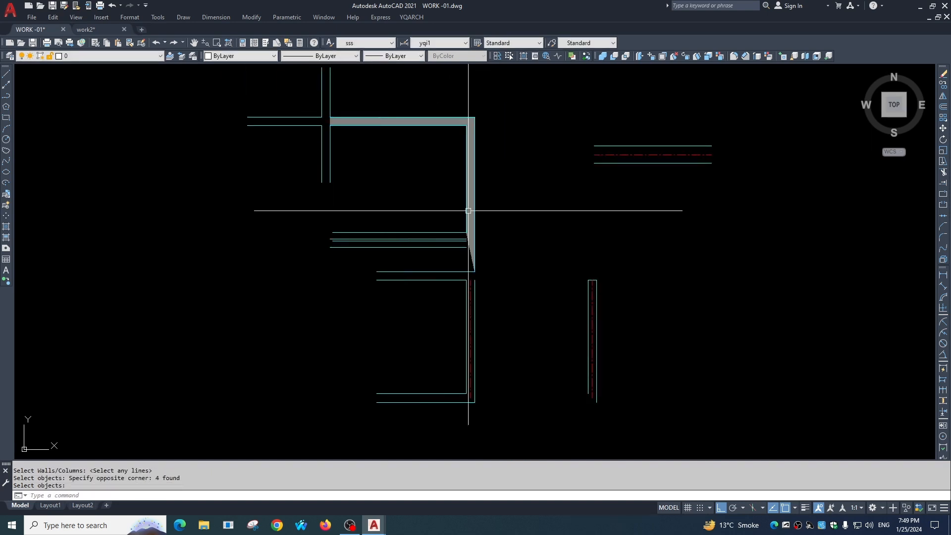
# Fill the walls around the upper-left crossing with solid hatch and end the command.
pyautogui.press('space')
pyautogui.moveTo(359, 88); pyautogui.dragTo(288, 155)
pyautogui.press('space')
pyautogui.press('Escape')
pyautogui.press('space')
pyautogui.click(355, 102)
pyautogui.click(311, 156)
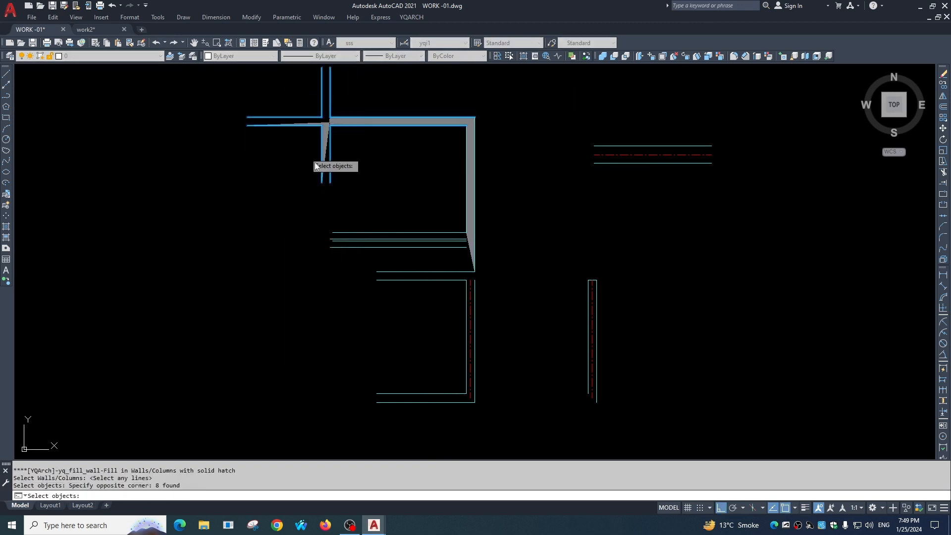
pyautogui.press('space')
pyautogui.scroll(2, 324, 111)
pyautogui.scroll(2, 323, 111)
pyautogui.press('Escape')
# Insert a filled rectangular column sized 12,12, centred on a point inside the area enclosed by the filled walls.
pyautogui.click(411, 17)
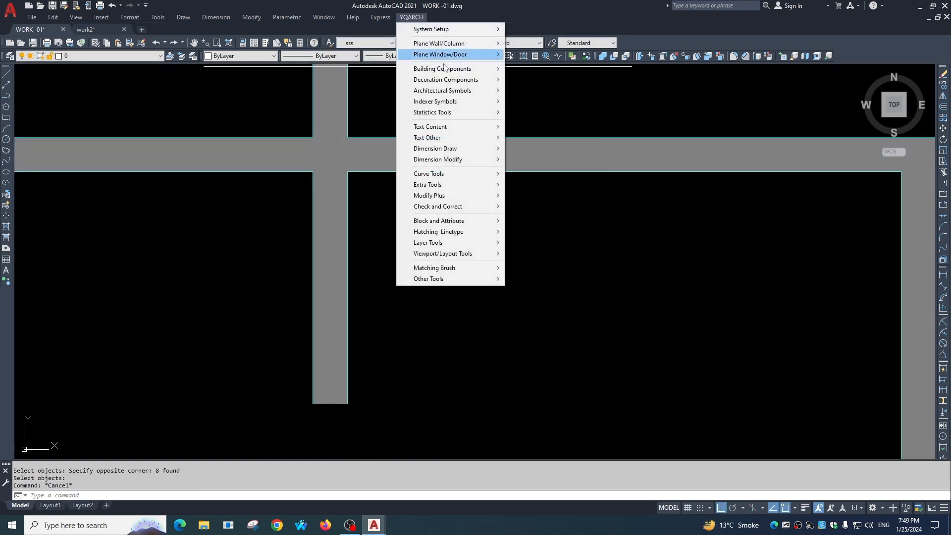
pyautogui.moveTo(446, 44)
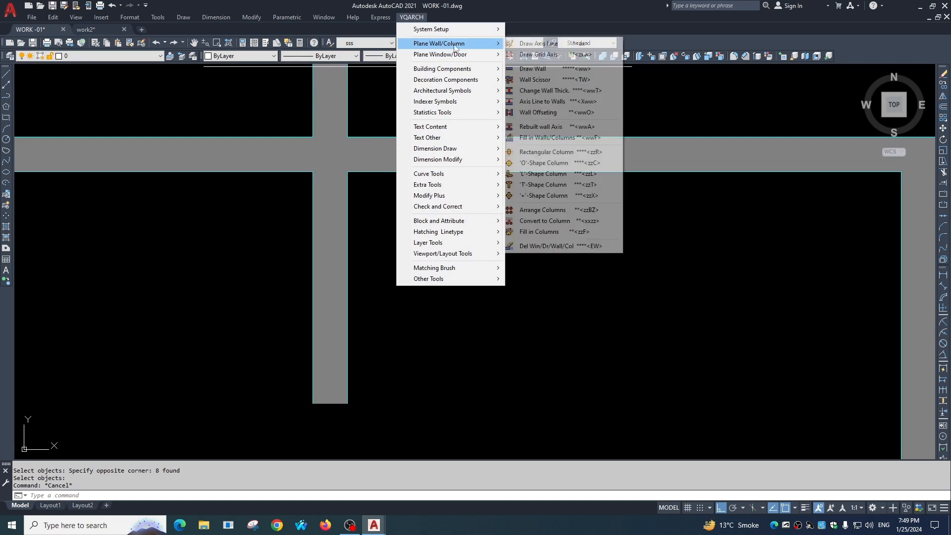
pyautogui.click(526, 158)
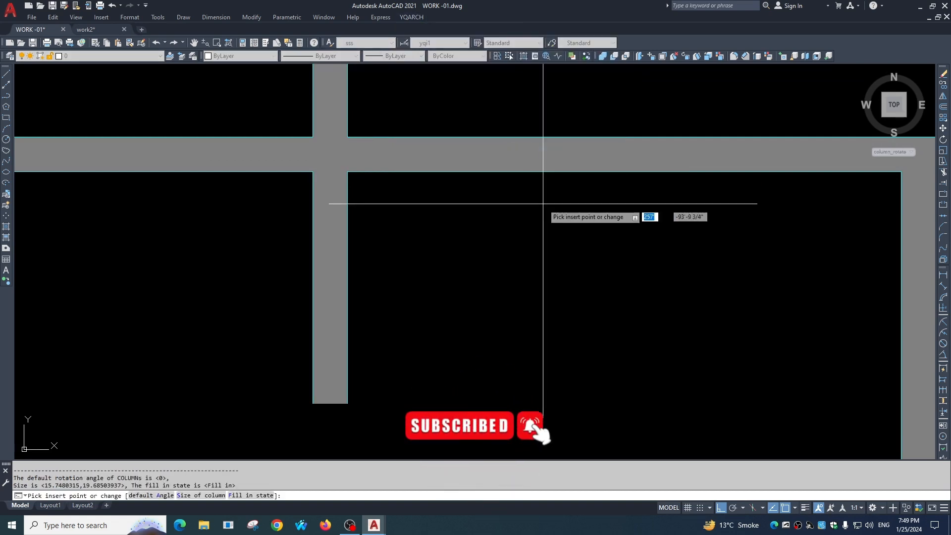
pyautogui.scroll(-3, 496, 205)
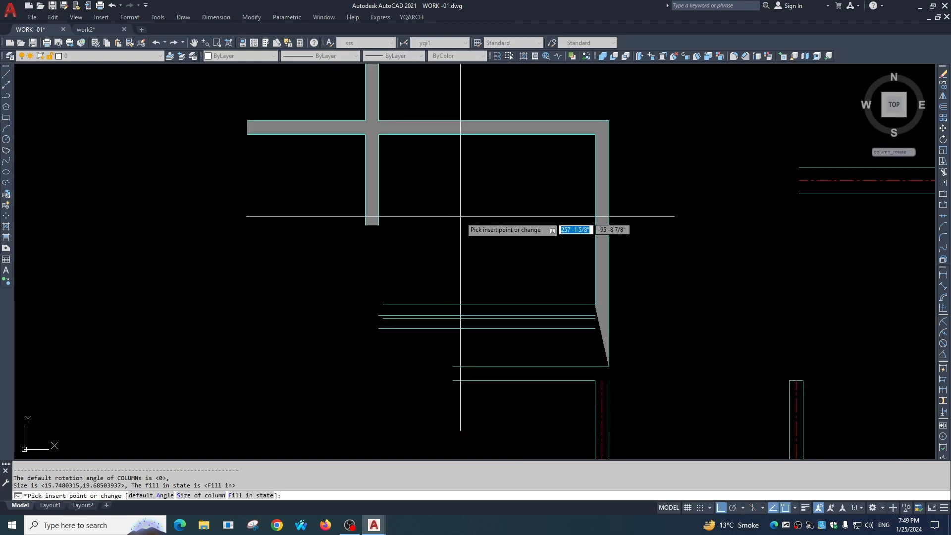
pyautogui.write('s')
pyautogui.press('Return')
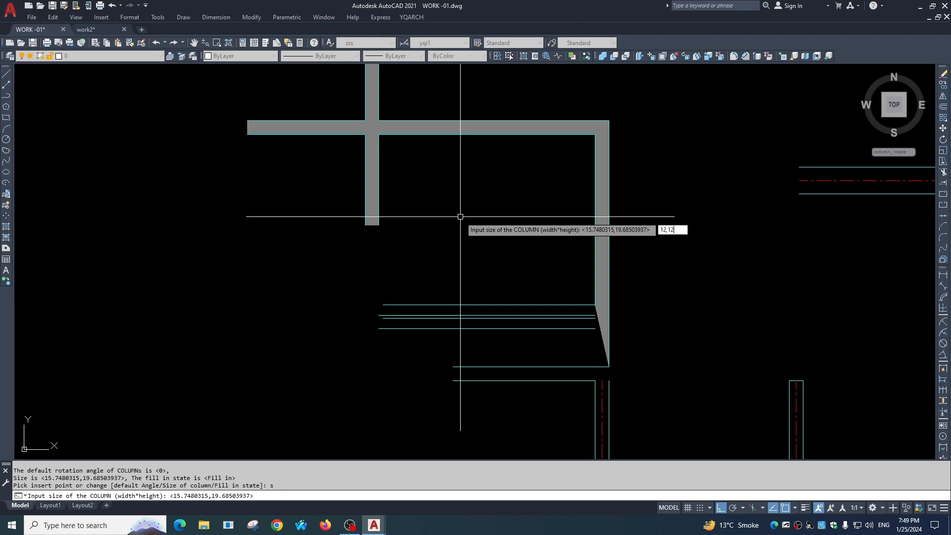
pyautogui.press('Return')
pyautogui.click(485, 208)
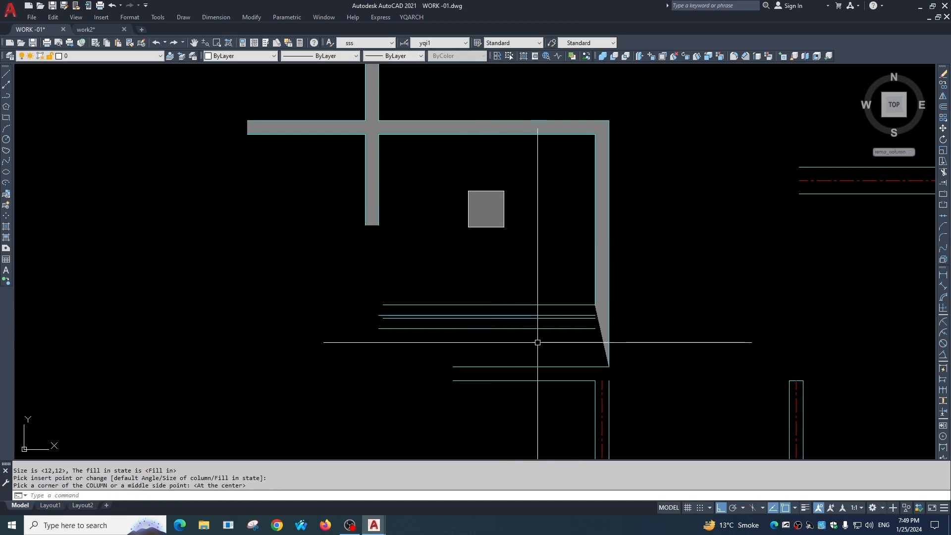
# Check the column's width with a linear dimension preview on its upper edge, without placing the dimension.
pyautogui.scroll(5, 500, 207)
pyautogui.press('Escape')
pyautogui.write('d')
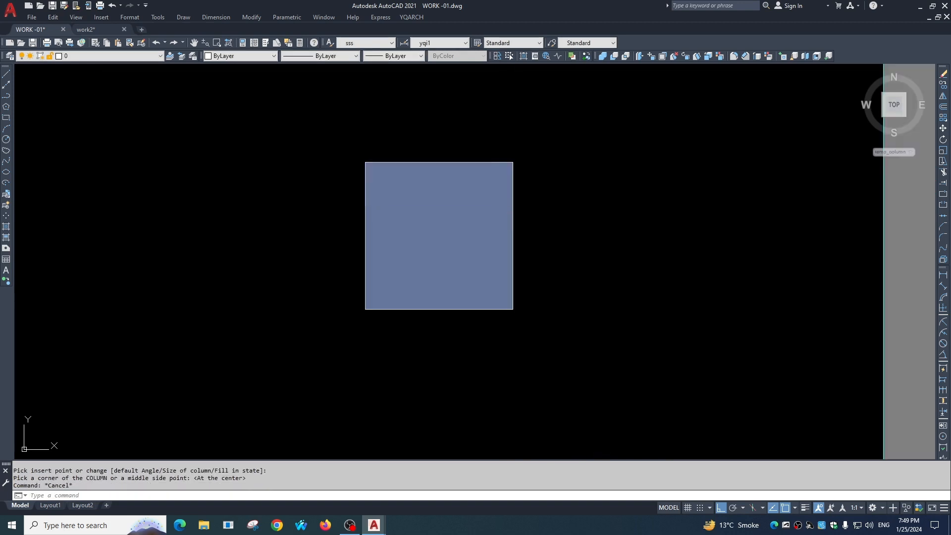
pyautogui.write('li')
pyautogui.press('Return')
pyautogui.press('Return')
pyautogui.click(468, 163)
pyautogui.press('Escape')
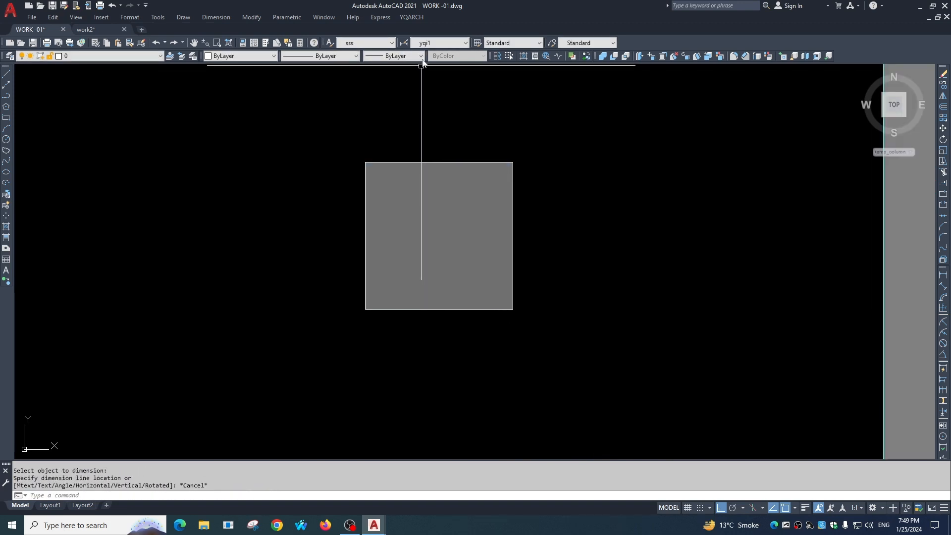
pyautogui.moveTo(414, 8); pyautogui.dragTo(415, 11)
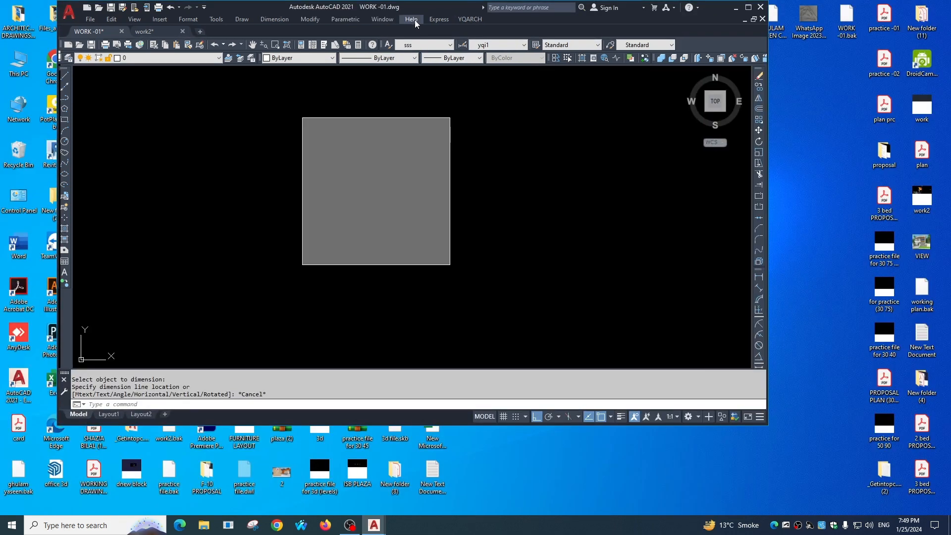
pyautogui.click(750, 7)
# Try to place 12,12 rectangular columns over the wall area with Arrange Columns.
pyautogui.click(412, 17)
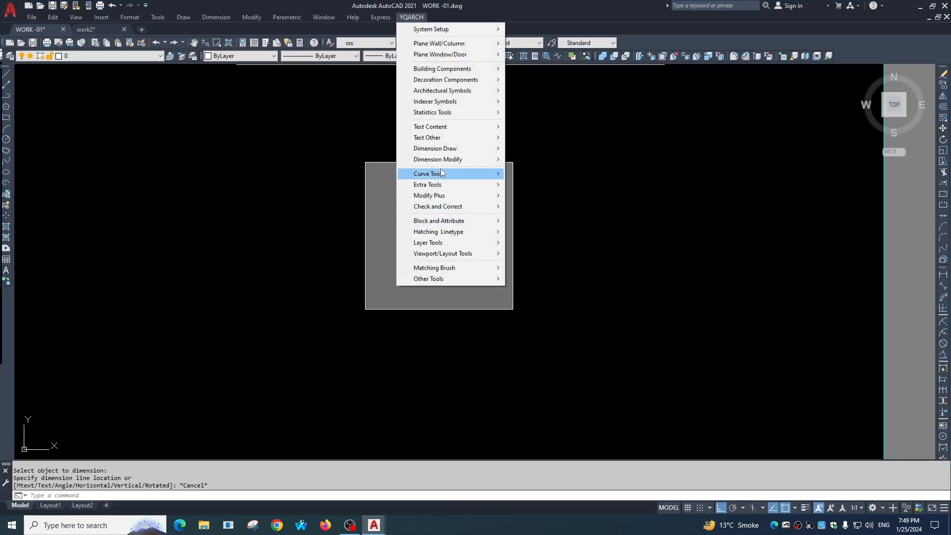
pyautogui.moveTo(475, 44)
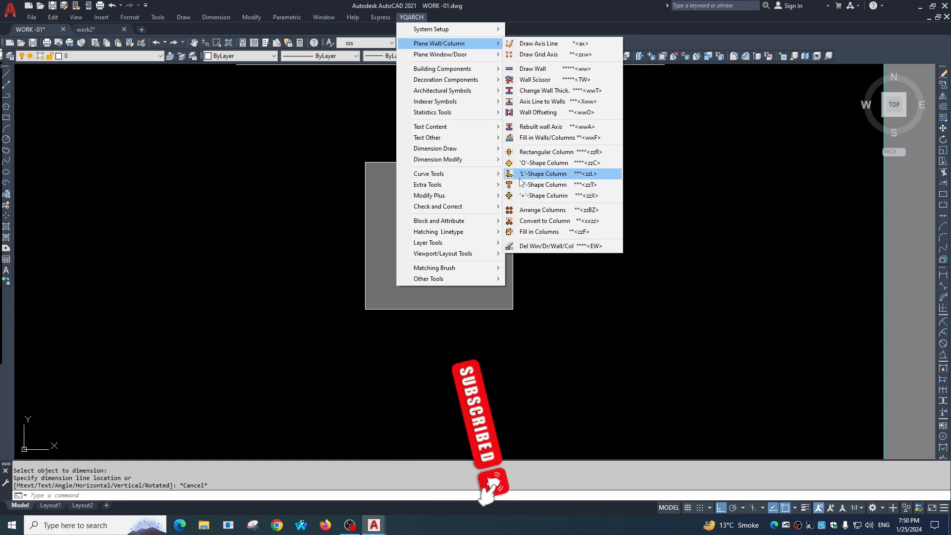
pyautogui.click(550, 210)
pyautogui.scroll(-2, 486, 253)
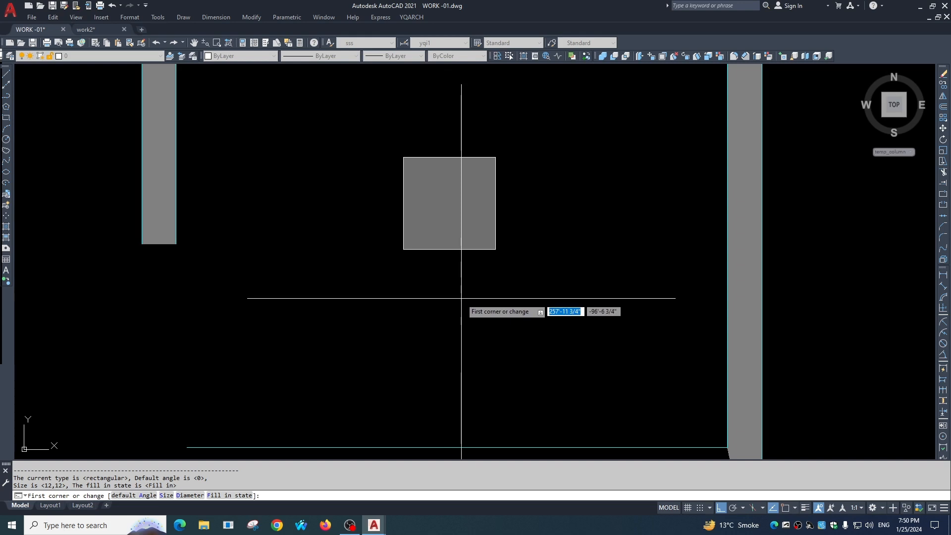
pyautogui.scroll(-3, 441, 250)
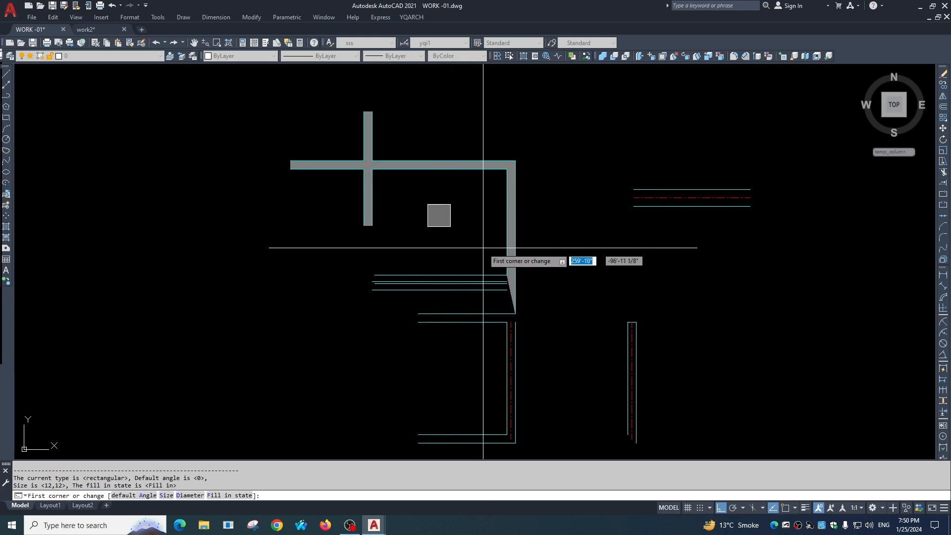
pyautogui.click(549, 319)
pyautogui.press('space')
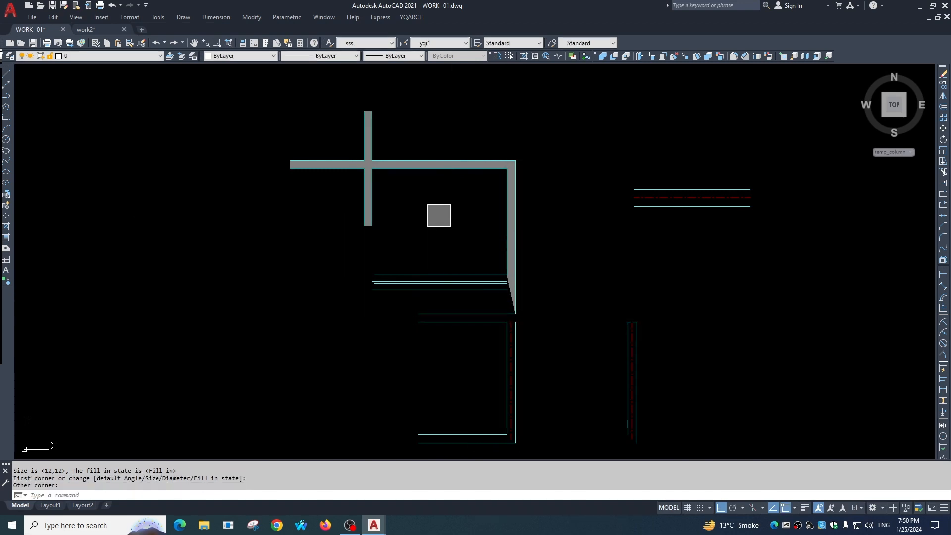
# Try Arrange Columns once more with a window enclosing the filled walls and the square column.
pyautogui.click(291, 139)
pyautogui.click(550, 331)
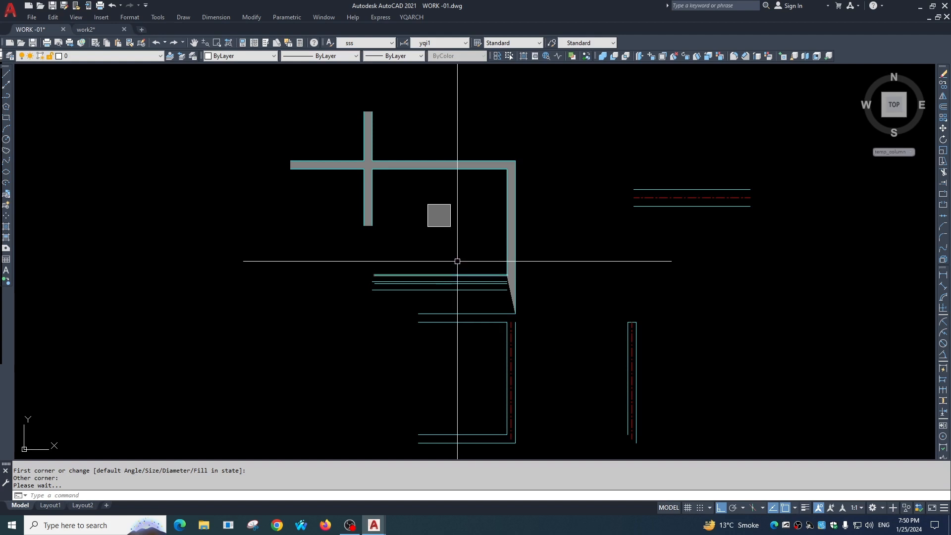
# Apply Convert to Column to the square outline inside the area enclosed by the filled walls.
pyautogui.click(418, 17)
pyautogui.moveTo(441, 44)
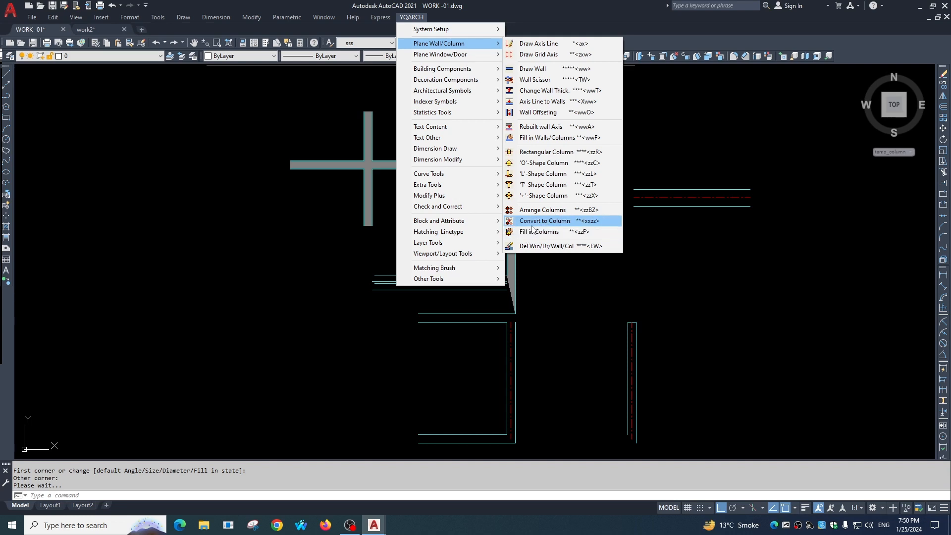
pyautogui.click(570, 221)
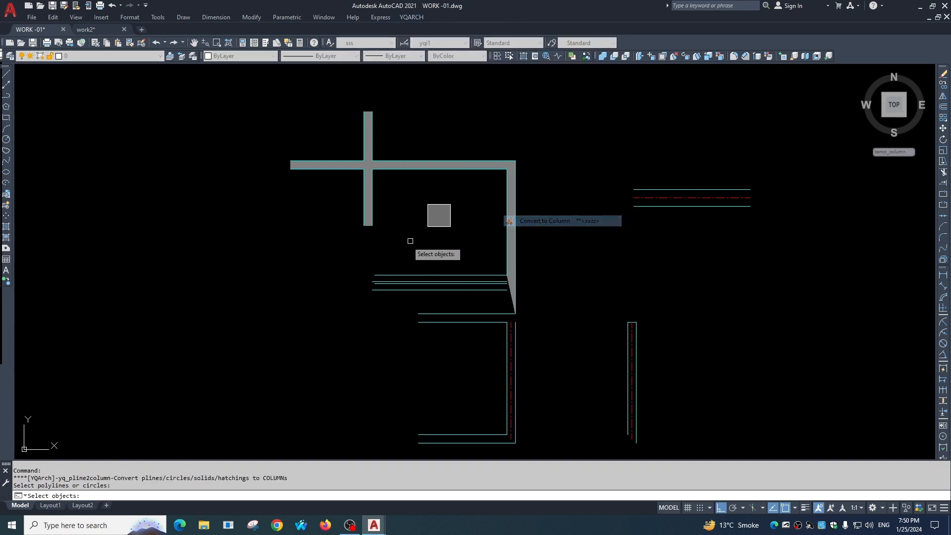
pyautogui.scroll(2, 421, 226)
pyautogui.click(451, 224)
pyautogui.press('Return')
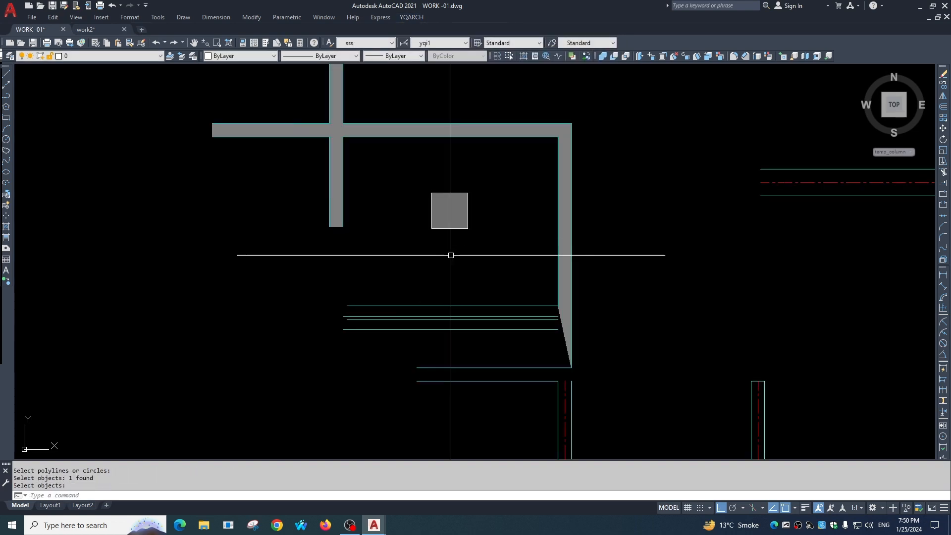
# Copy the square column outline straight down to just above the horizontal wall lines and end the command.
pyautogui.click(452, 229)
pyautogui.write('co')
pyautogui.press('space')
pyautogui.click(438, 197)
pyautogui.click(438, 273)
pyautogui.press('Escape')
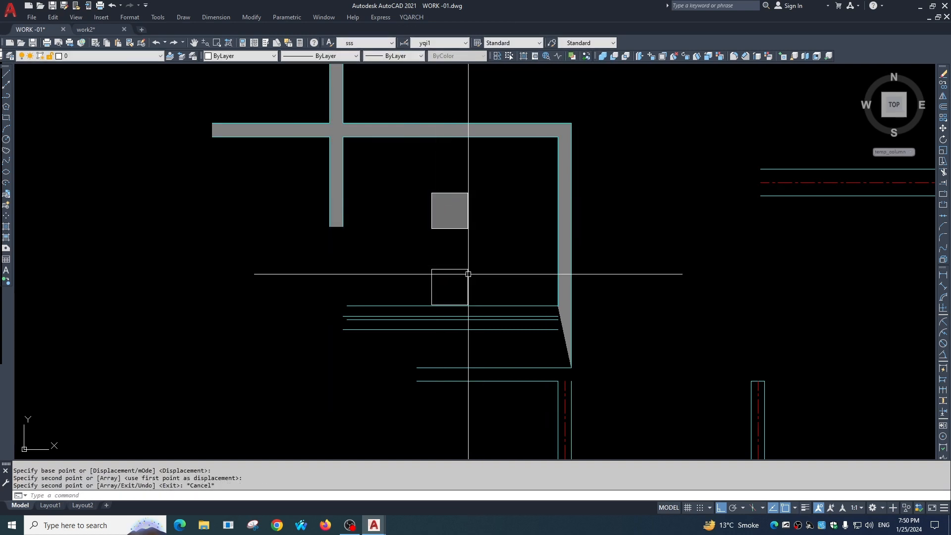
# Convert the copied square outline above the horizontal wall lines to a filled column.
pyautogui.moveTo(468, 274); pyautogui.dragTo(462, 215, button='middle')
pyautogui.click(421, 17)
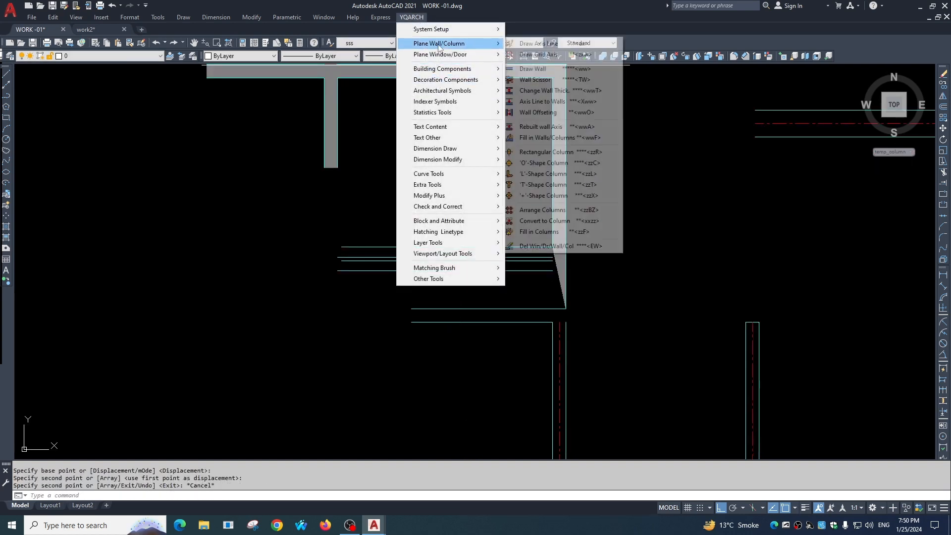
pyautogui.click(538, 224)
pyautogui.click(472, 238)
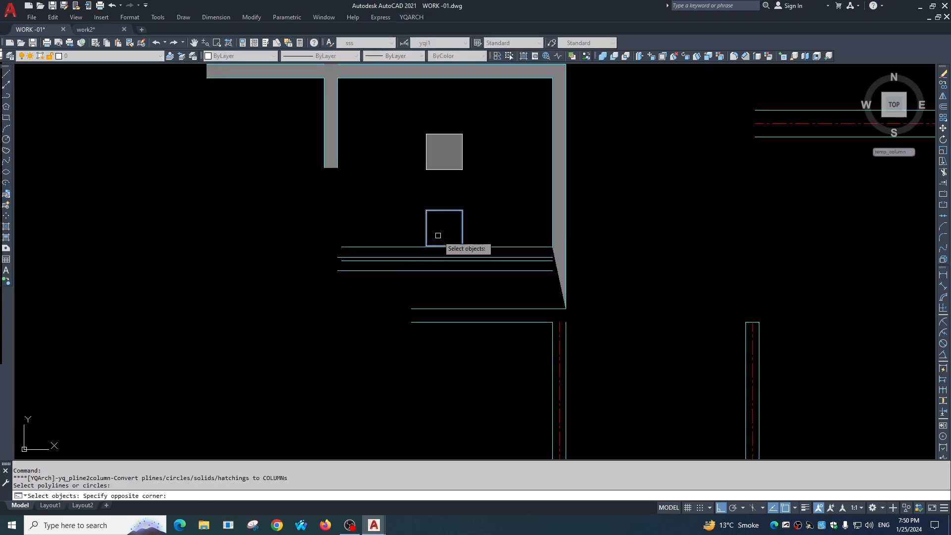
pyautogui.click(437, 236)
pyautogui.press('space')
pyautogui.scroll(4, 463, 240)
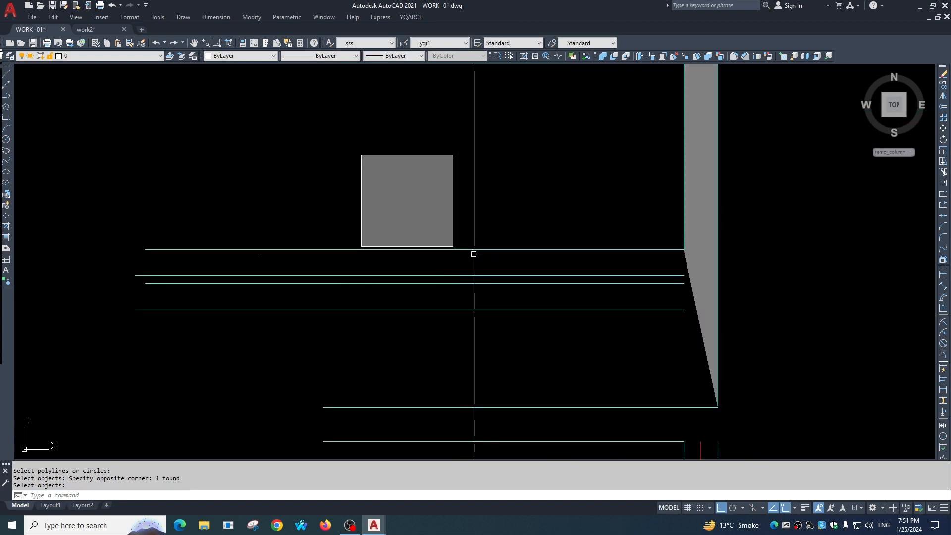
# Erase the solid hatch inside the lower square column, keeping its outline.
pyautogui.click(411, 17)
pyautogui.moveTo(446, 44)
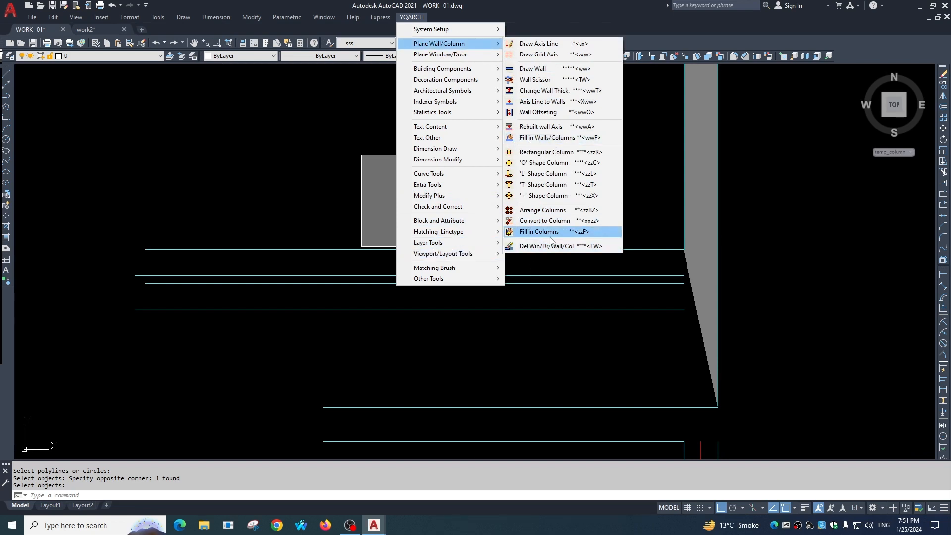
pyautogui.click(384, 146)
pyautogui.press('Escape')
pyautogui.click(390, 199)
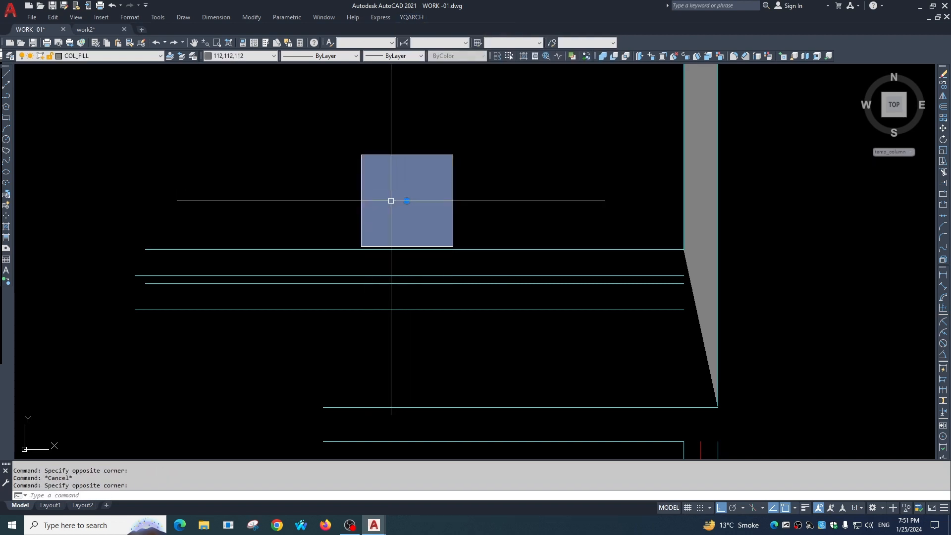
pyautogui.click(392, 204)
pyautogui.write('e')
pyautogui.press('space')
pyautogui.click(436, 210)
pyautogui.write('e')
pyautogui.press('space')
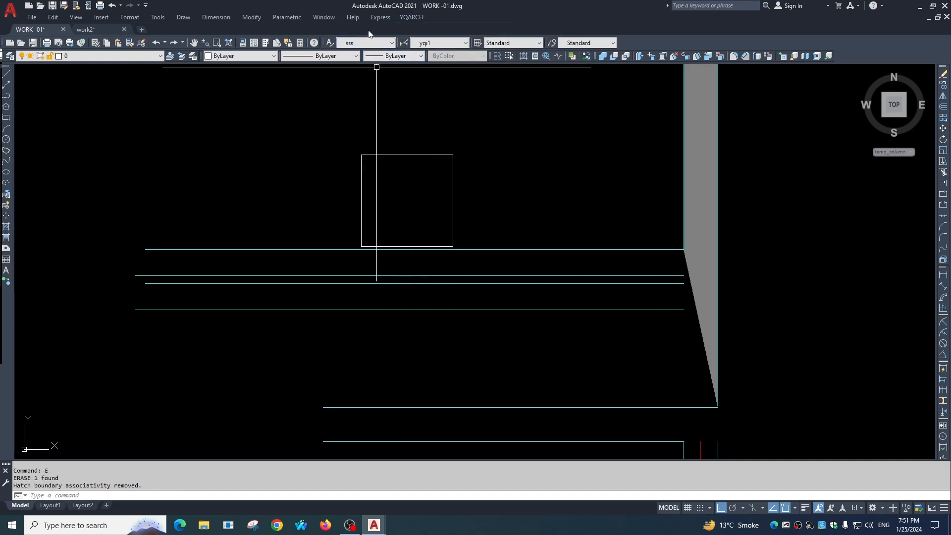
# Fill the lower square column's outline with solid hatch using Fill in Columns.
pyautogui.click(411, 18)
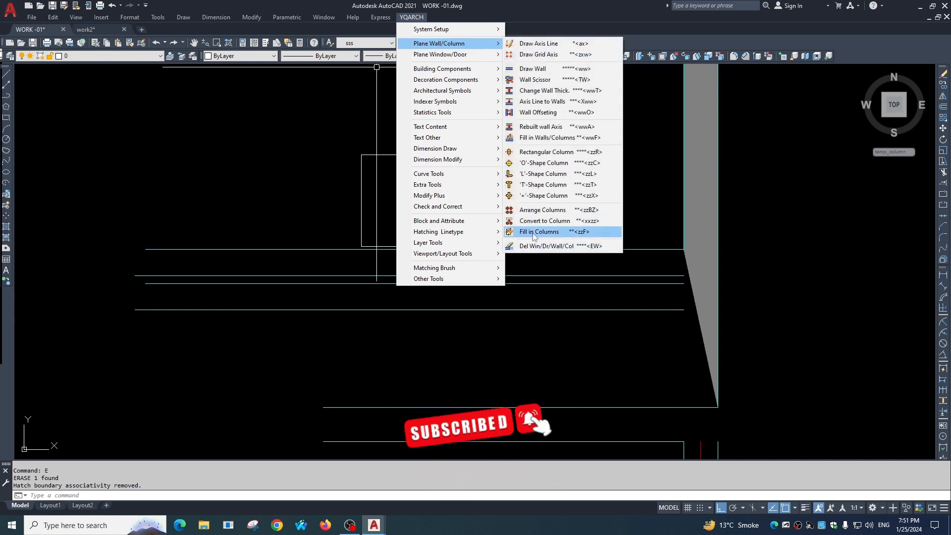
pyautogui.click(536, 232)
pyautogui.click(435, 154)
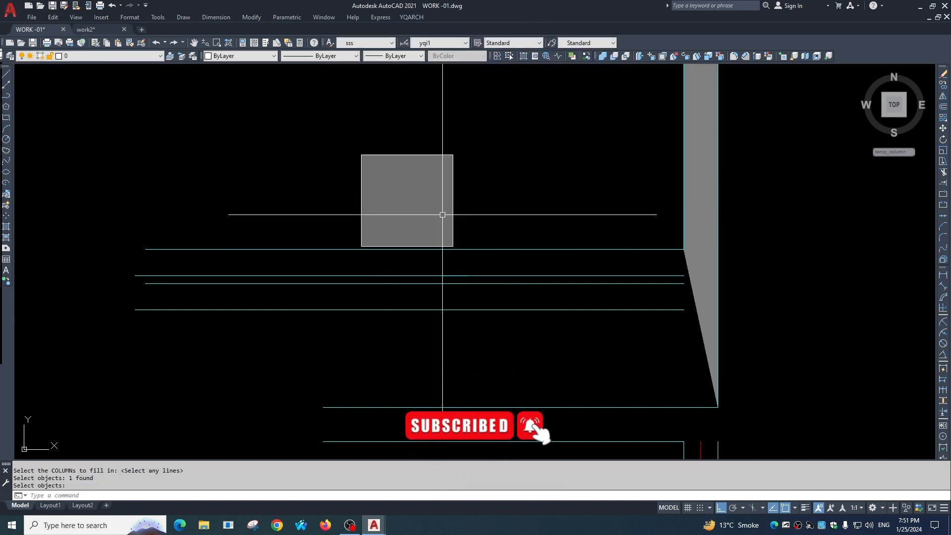
# Delete the four horizontal wall lines just below the lower column with the YQArch window/door/wall/column delete tool.
pyautogui.click(412, 17)
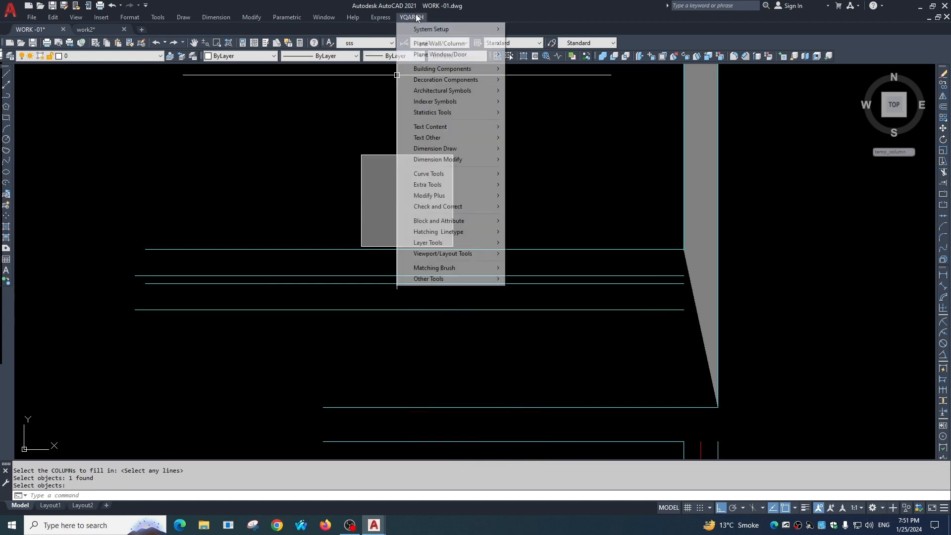
pyautogui.moveTo(436, 43)
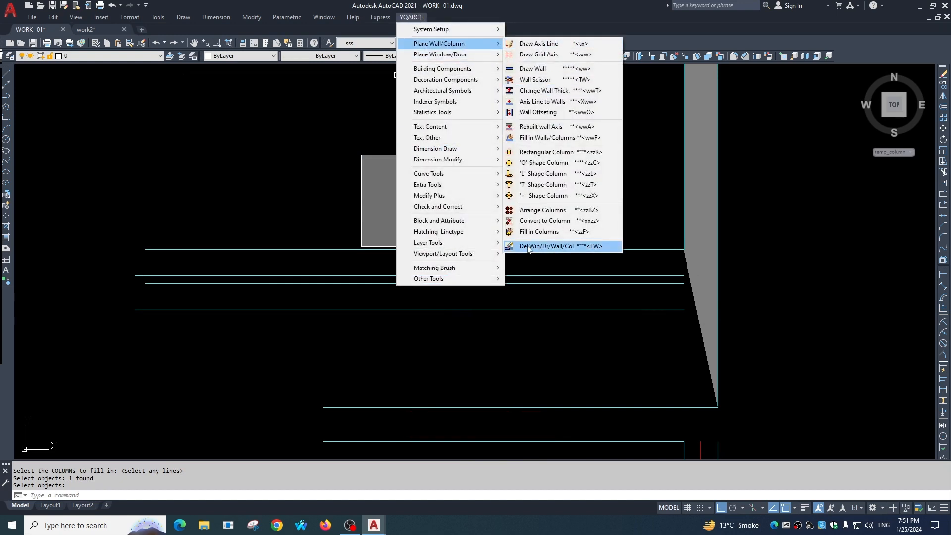
pyautogui.click(558, 251)
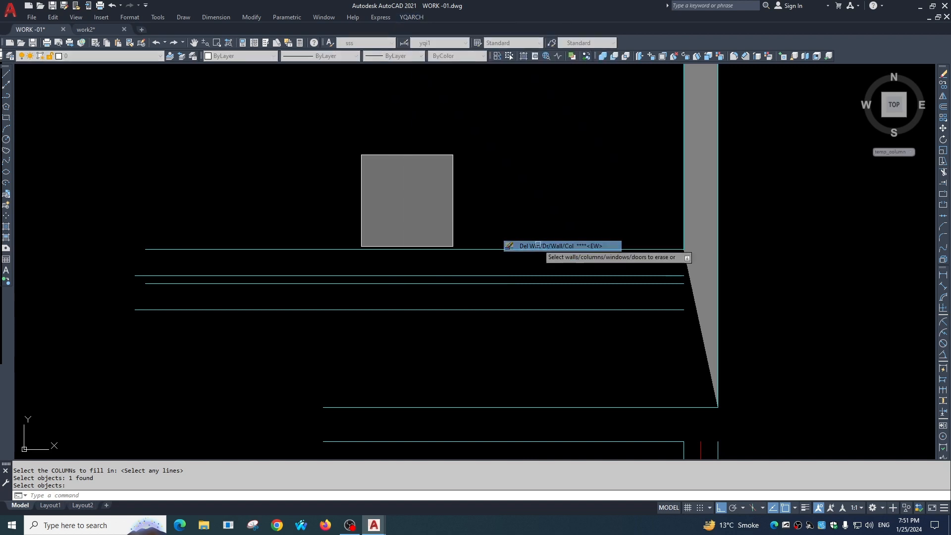
pyautogui.click(587, 250)
pyautogui.click(577, 276)
pyautogui.click(550, 320)
pyautogui.click(537, 298)
pyautogui.click(500, 219)
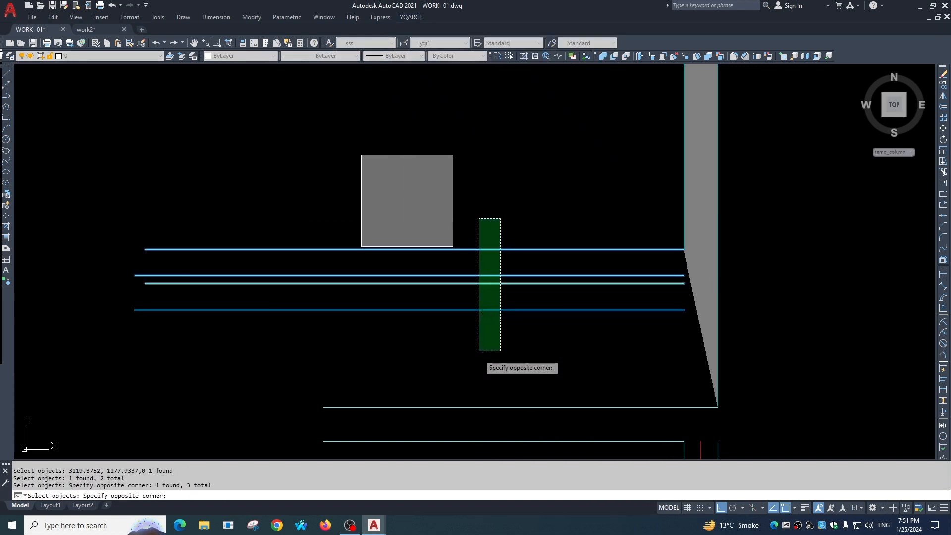
pyautogui.click(478, 350)
pyautogui.press('Return')
pyautogui.scroll(-2, 558, 300)
pyautogui.moveTo(557, 299); pyautogui.dragTo(476, 207, button='middle')
pyautogui.scroll(-2, 630, 301)
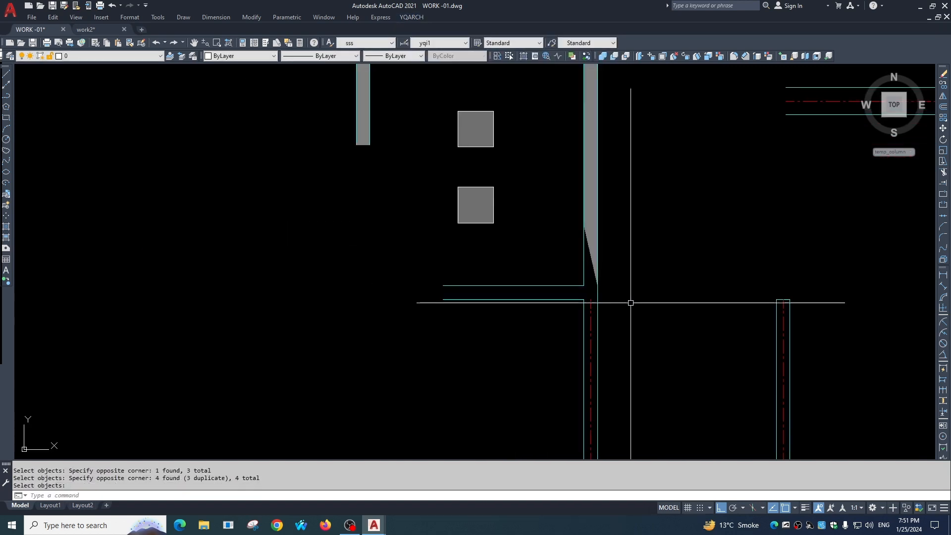